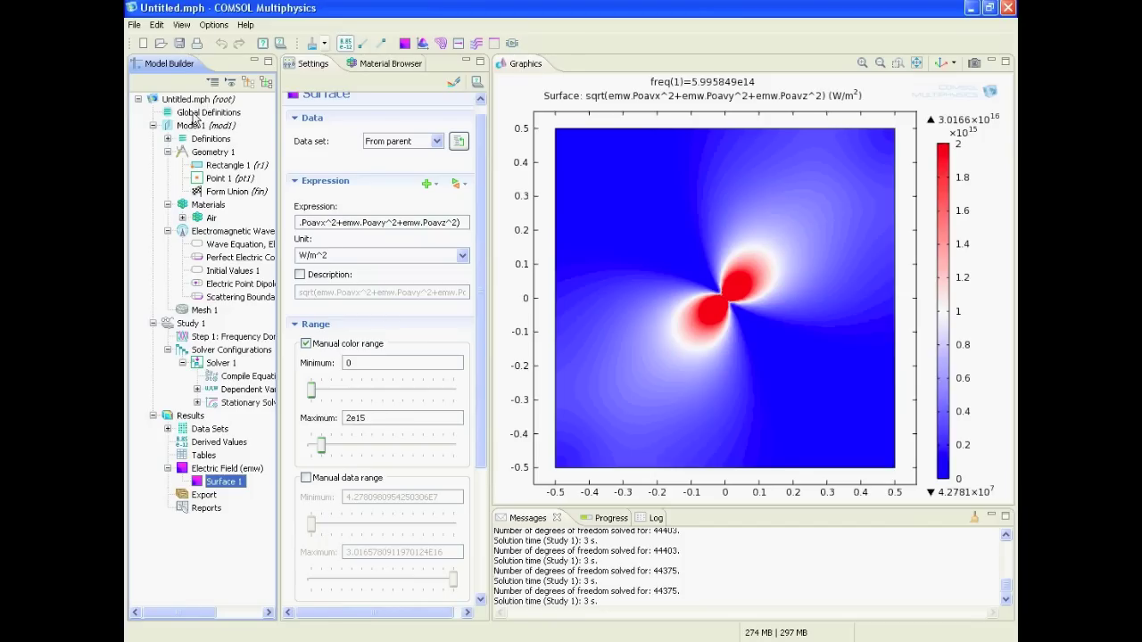
Inspect the model settings, definitions, and the rectangle and point geometry features.
left_click(188, 127)
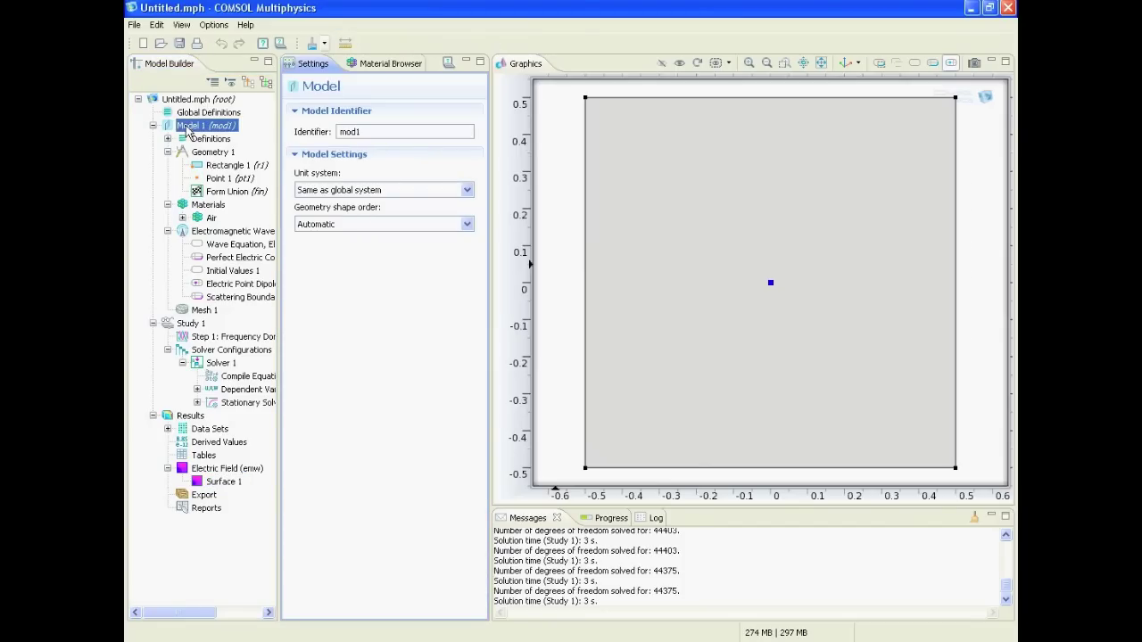
left_click(203, 141)
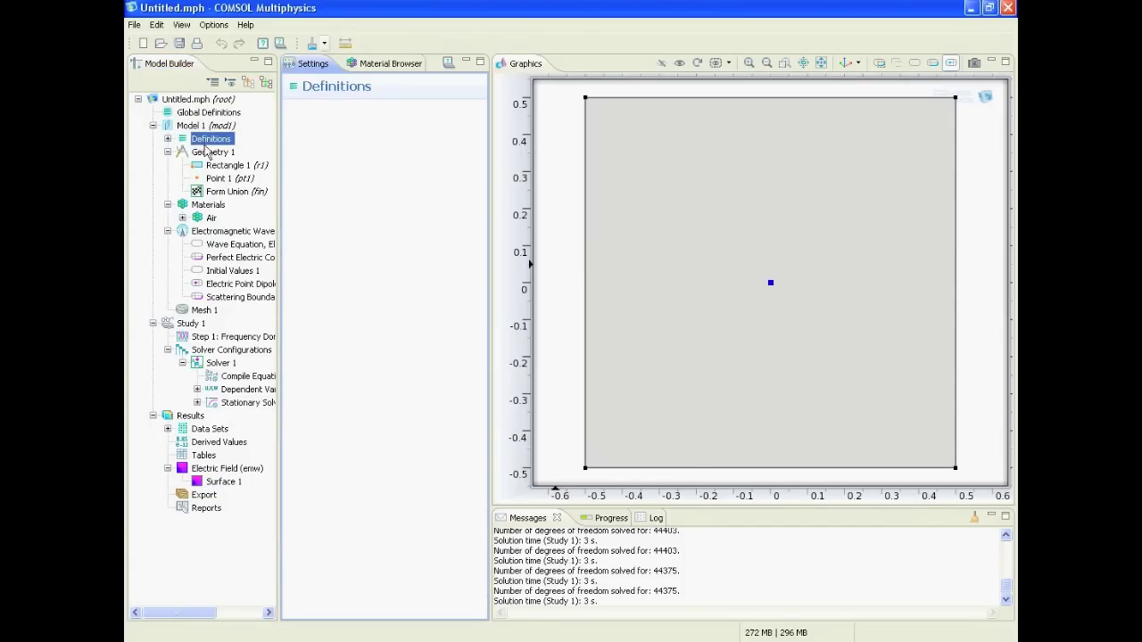
left_click(211, 153)
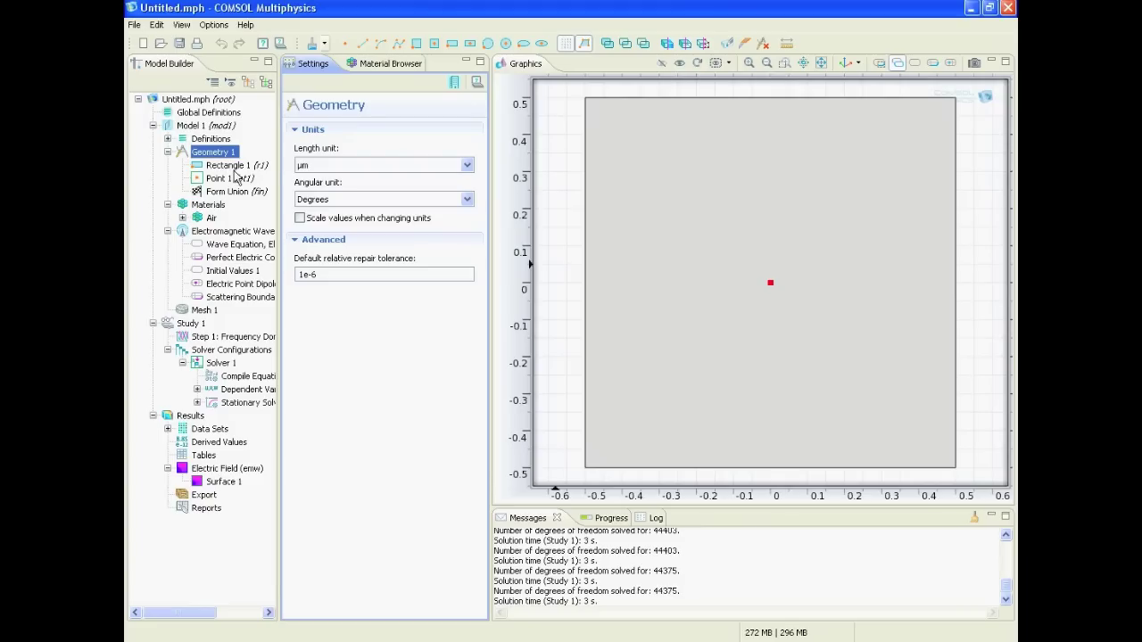
left_click(233, 169)
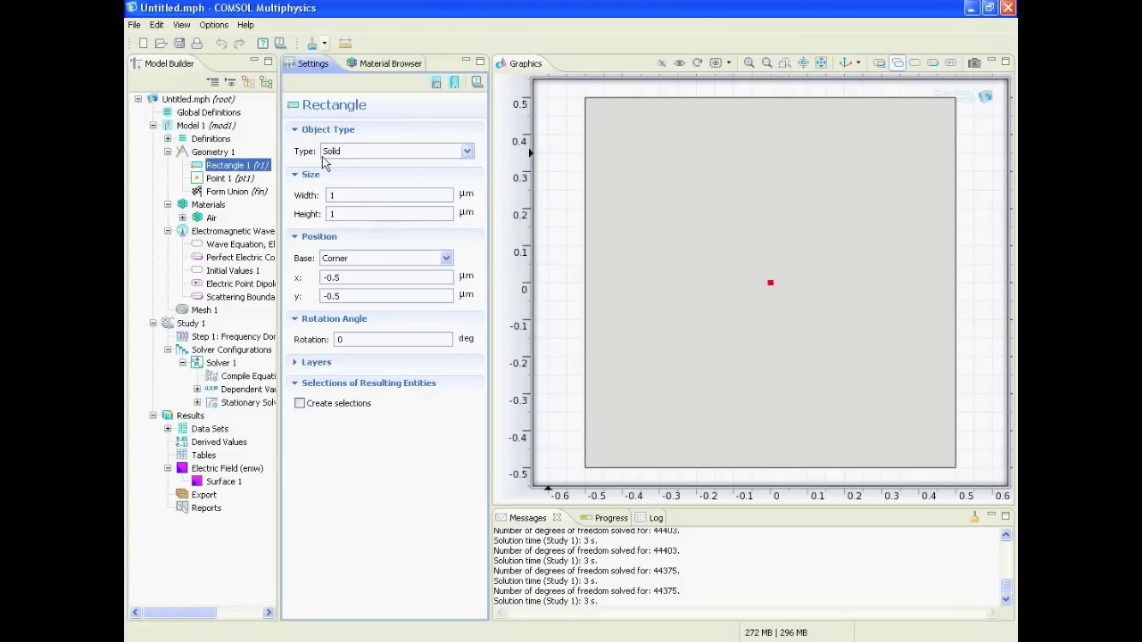
left_click(237, 179)
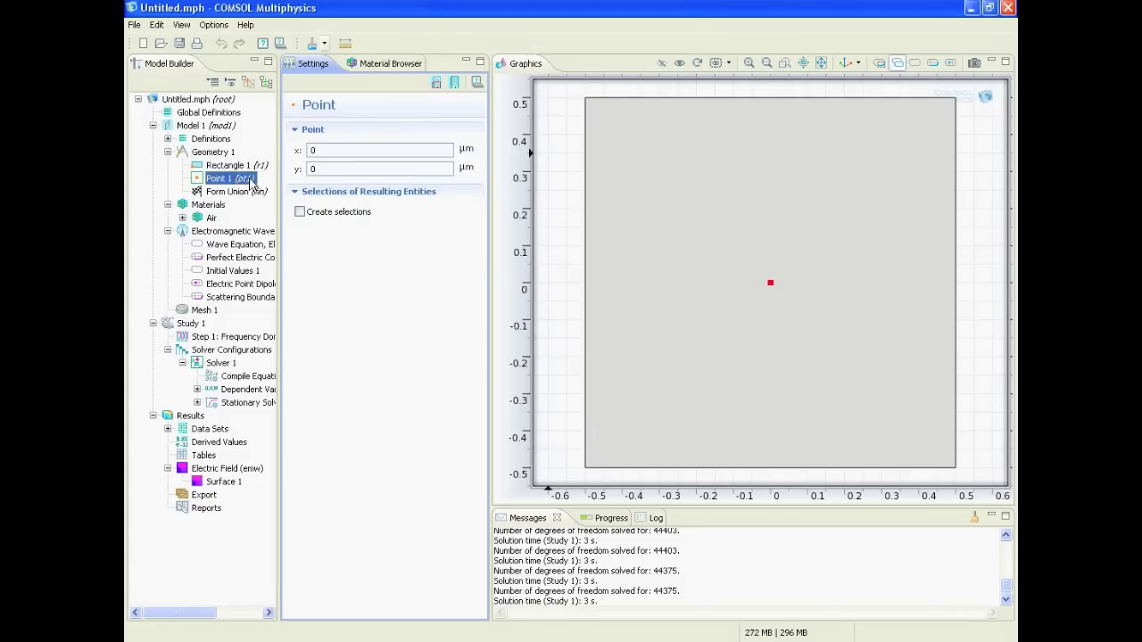
Inspect the Air material, Electromagnetic Waves physics, scattering boundary and point dipole settings.
left_click(208, 205)
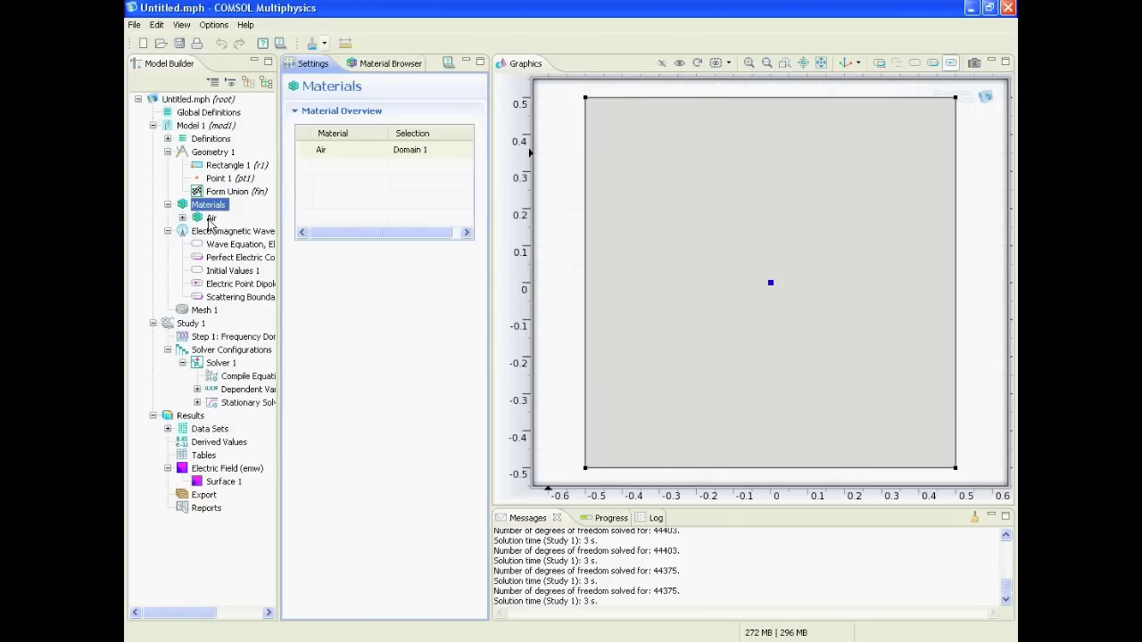
left_click(211, 218)
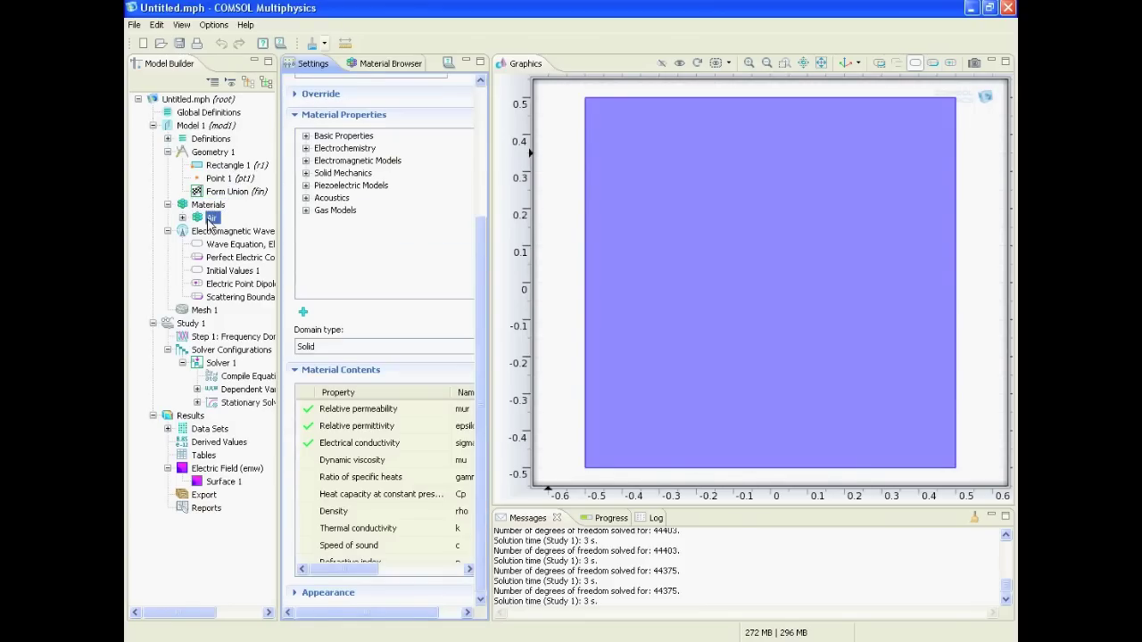
left_click(211, 234)
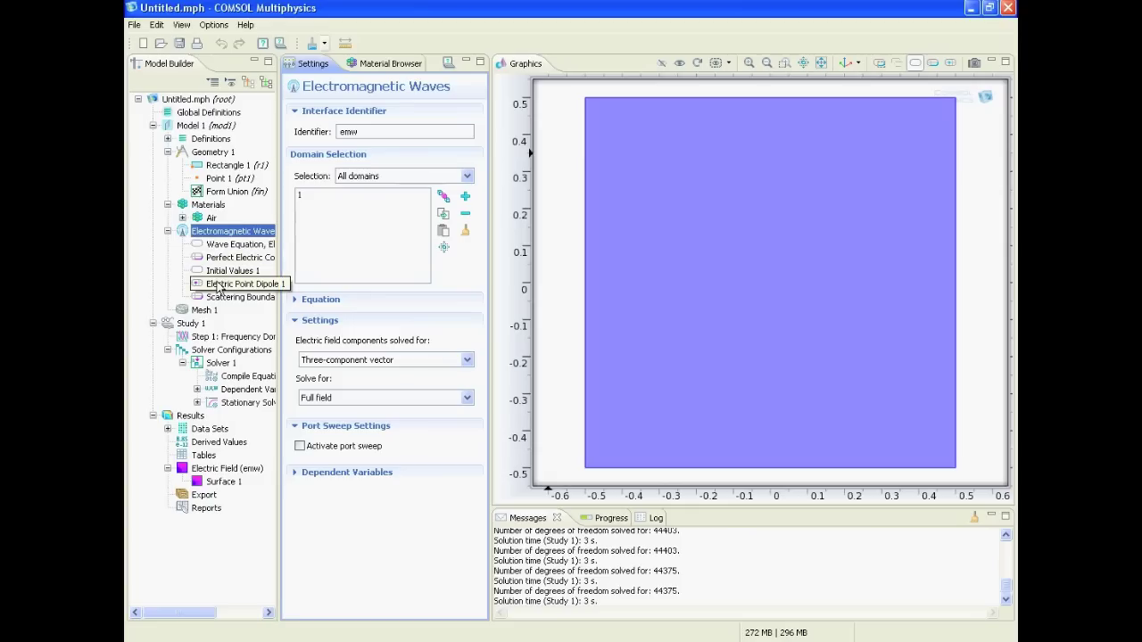
left_click(218, 298)
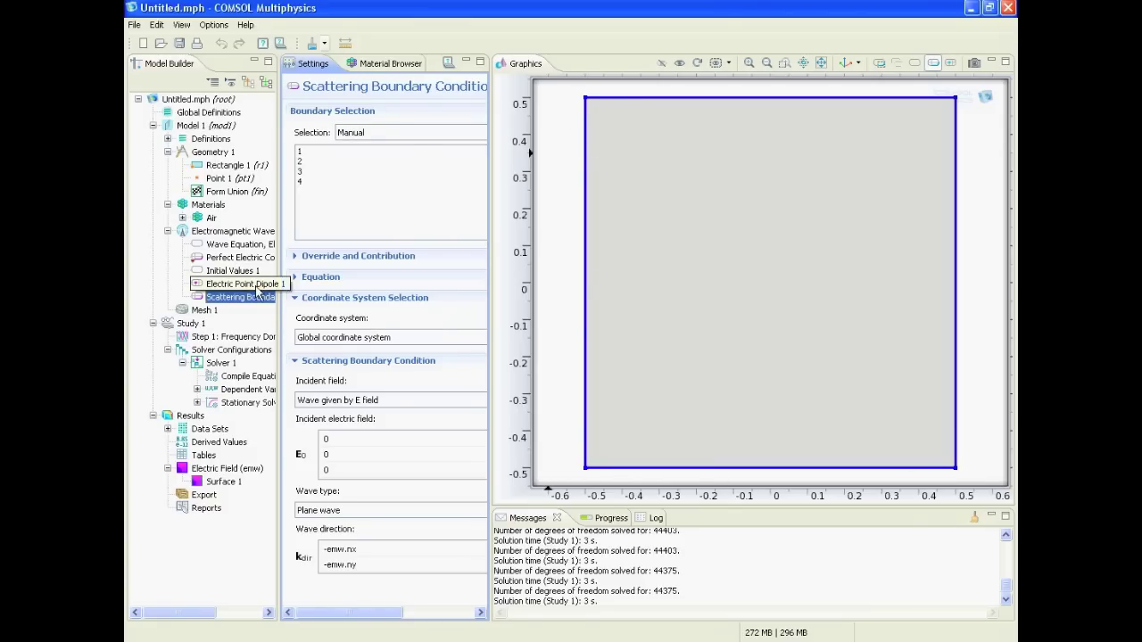
left_click(254, 286)
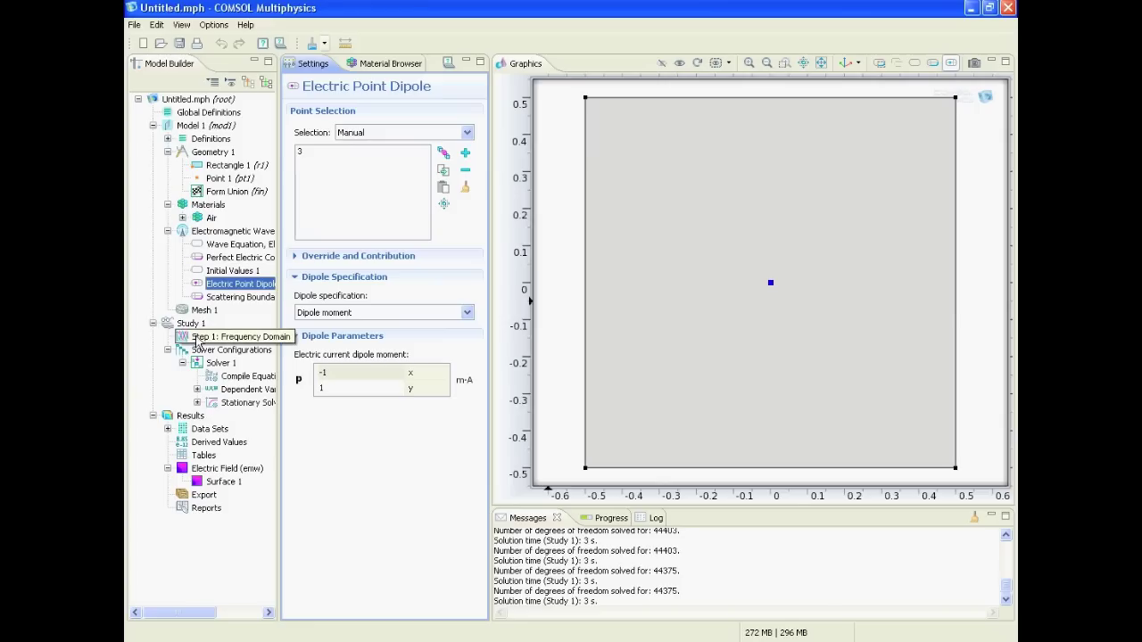
Look over Mesh 1, Study 1, the Frequency Domain step and the surface plot settings.
left_click(203, 312)
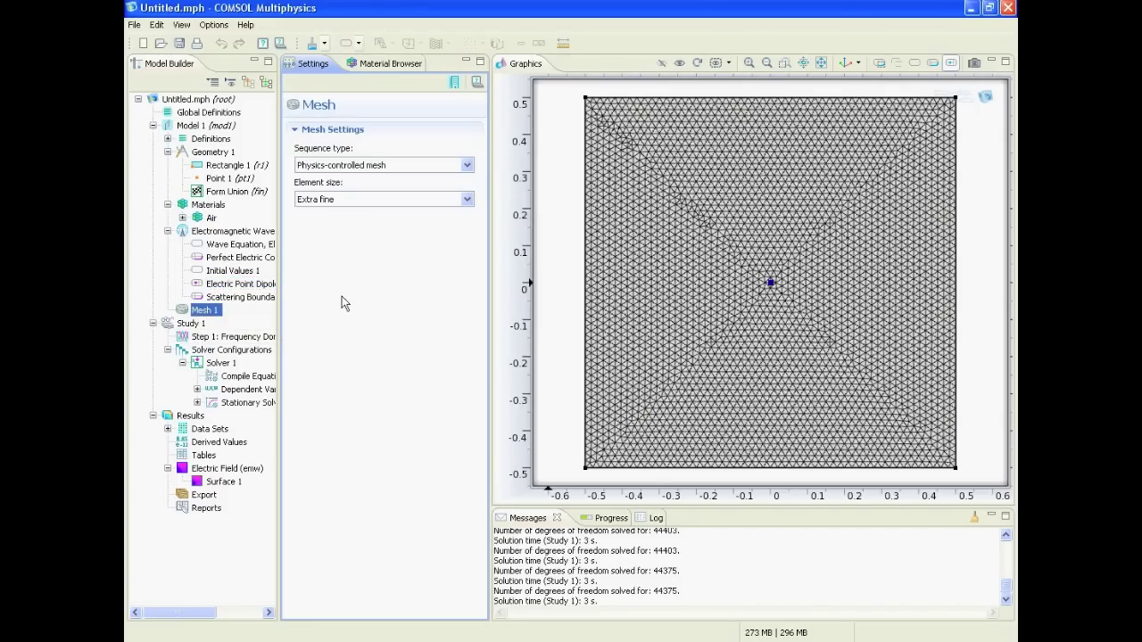
left_click(198, 324)
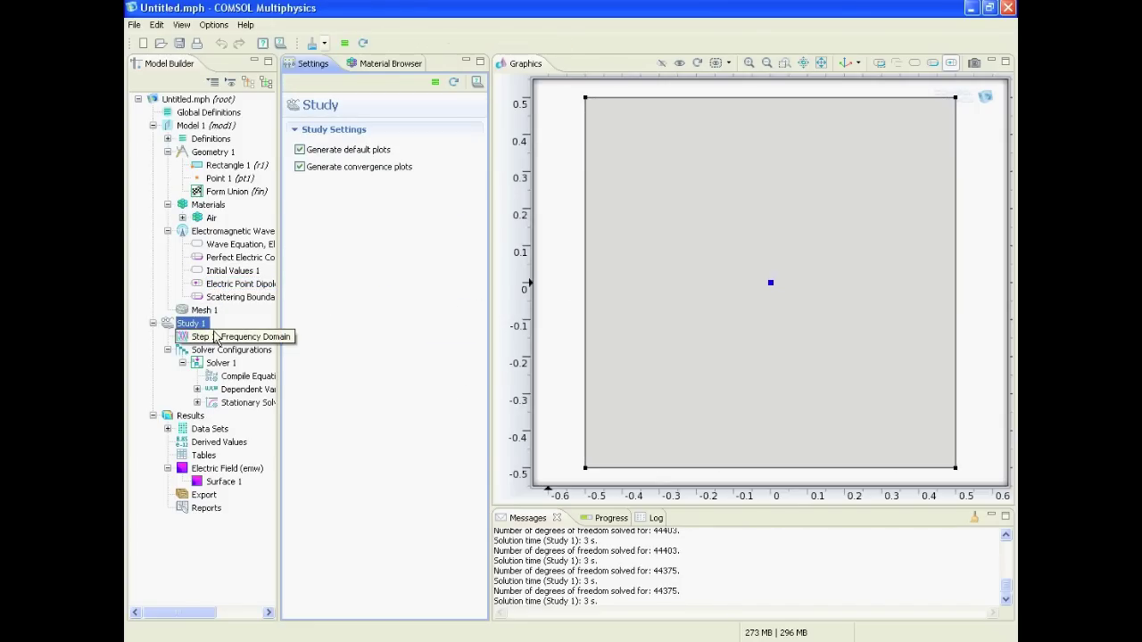
left_click(215, 337)
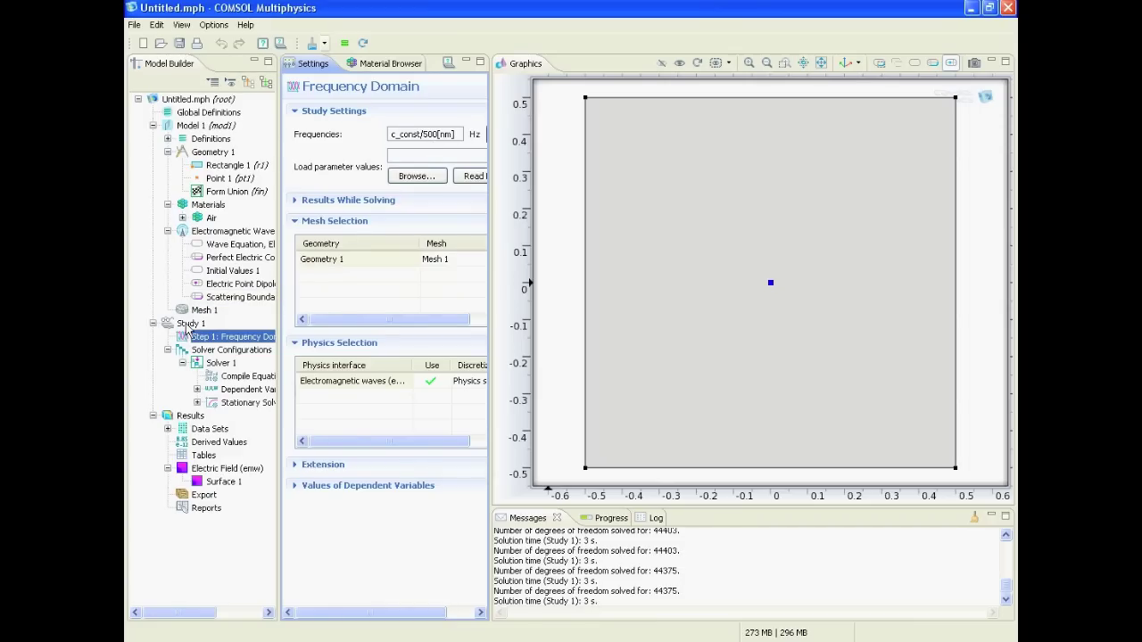
left_click(189, 325)
left_click(207, 483)
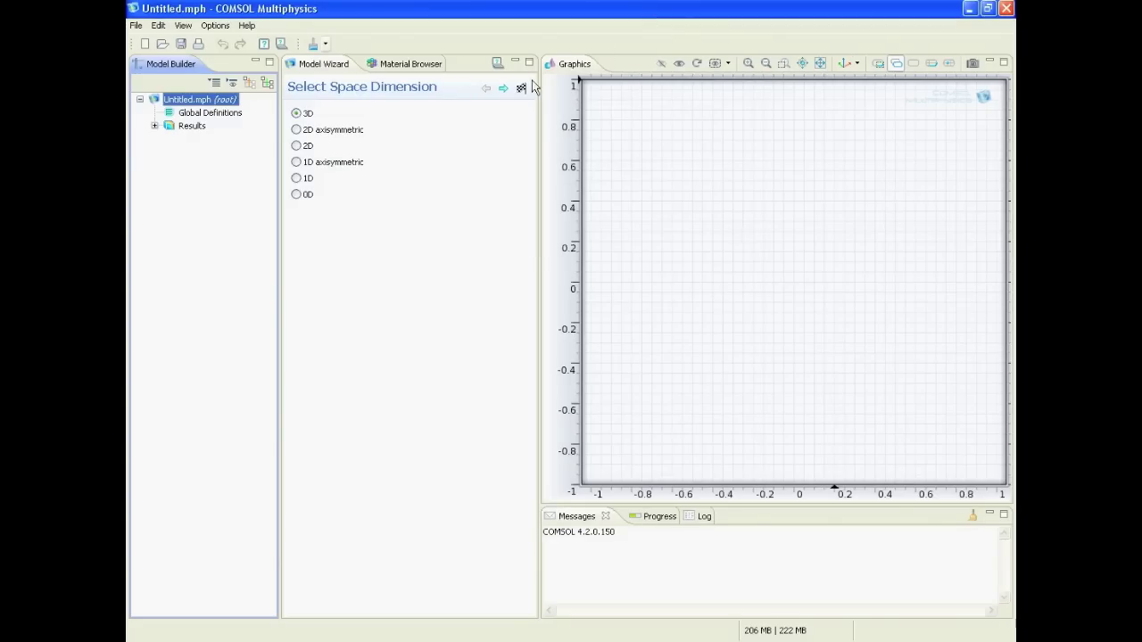
Create a 2D model with Radio Frequency > Electromagnetic Waves (emw) and a Frequency Domain study.
left_click(298, 149)
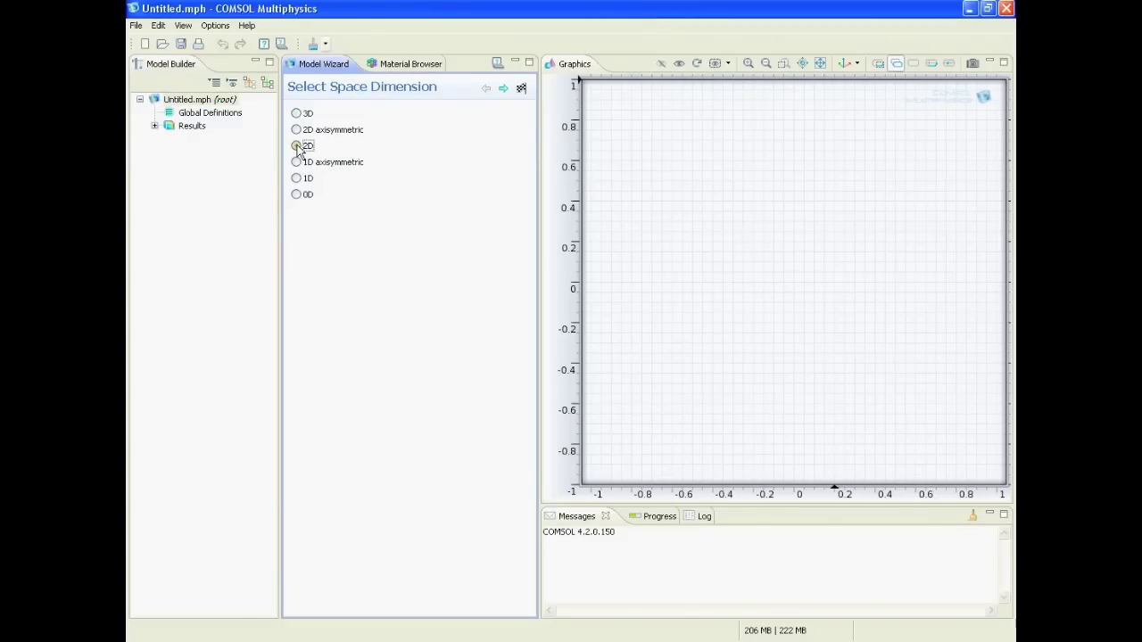
left_click(504, 90)
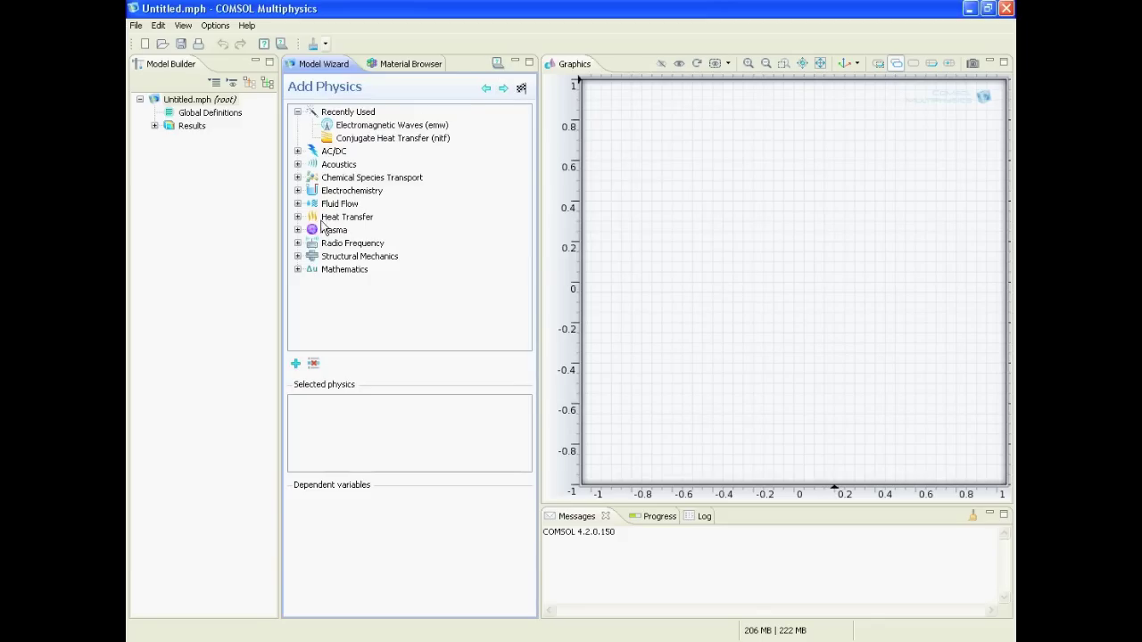
left_click(298, 243)
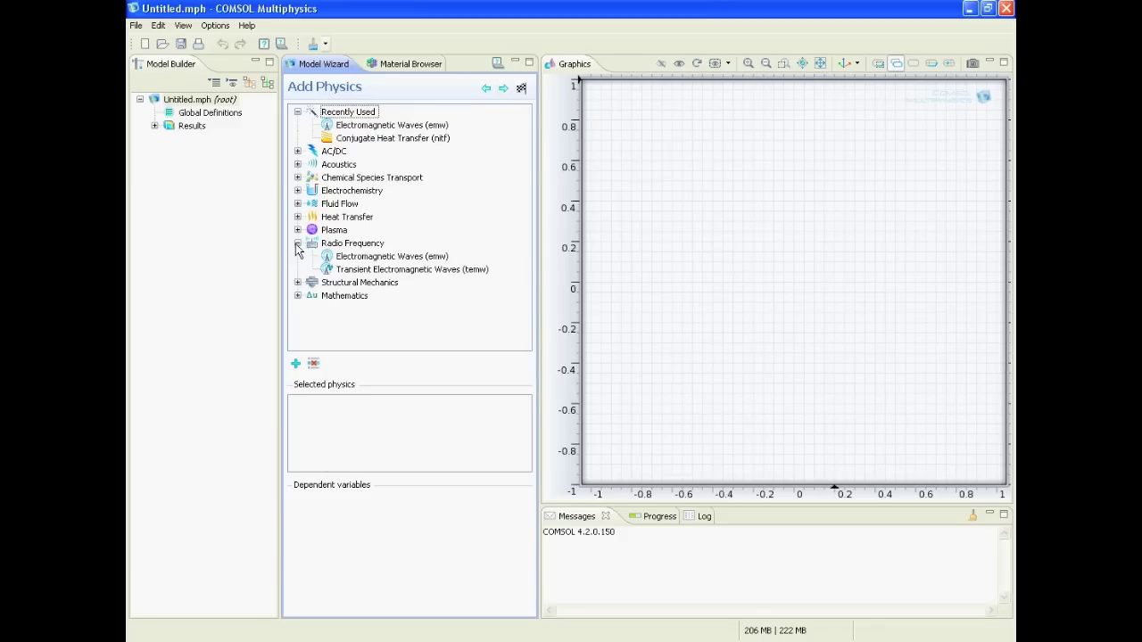
left_click(375, 257)
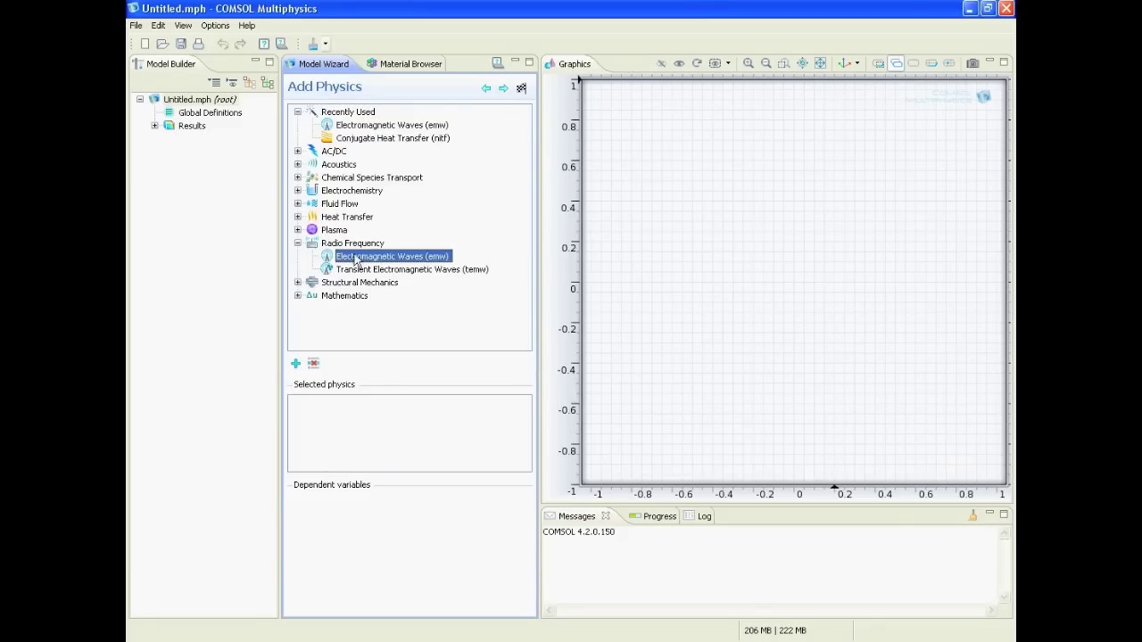
left_click(504, 90)
left_click(378, 172)
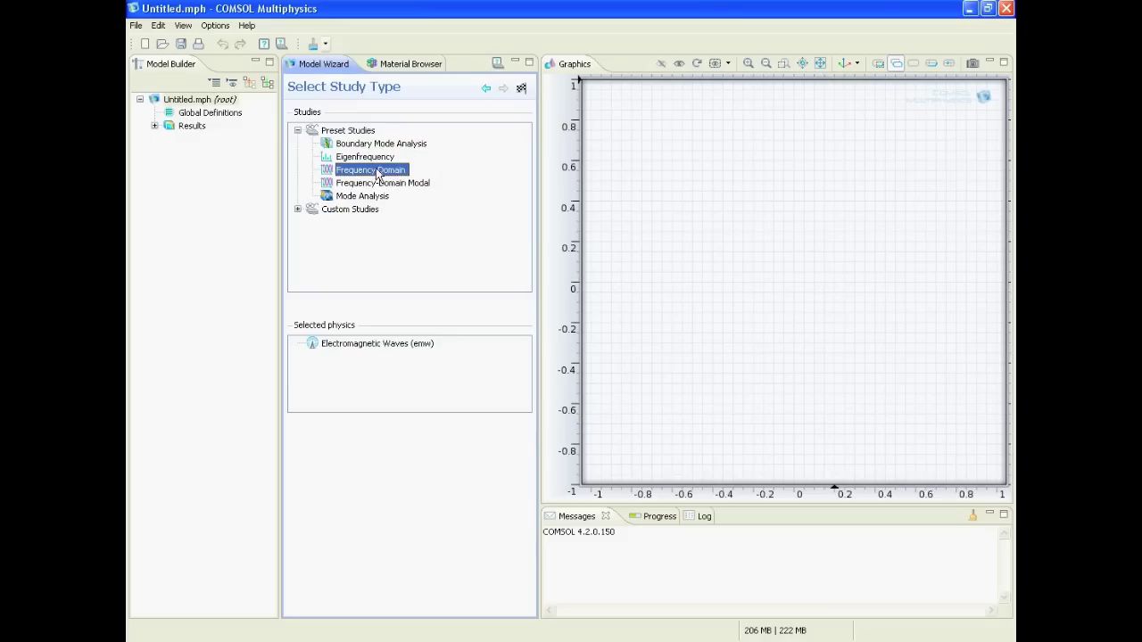
left_click(521, 88)
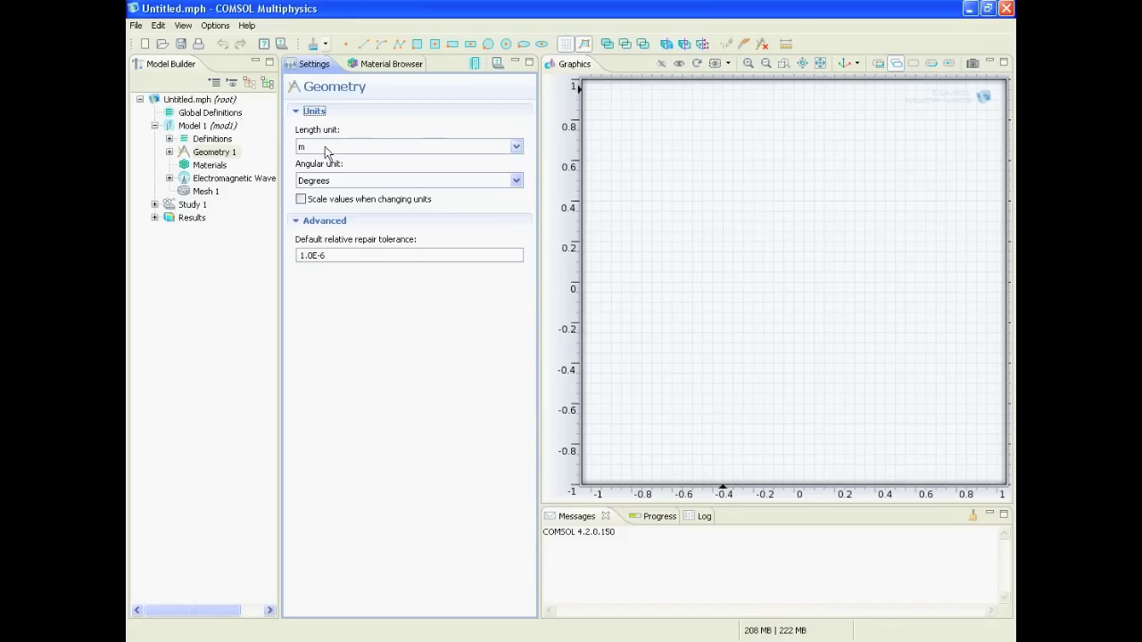
Set the geometry length unit to µm and build a 10 µm square cornered at (-5, -5).
left_click(362, 148)
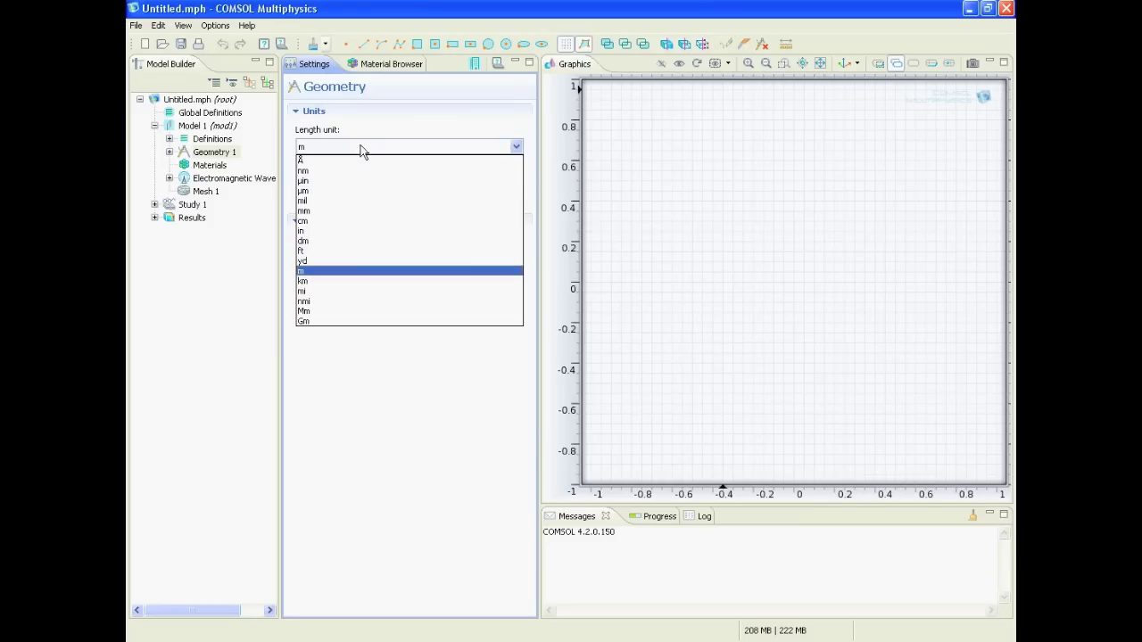
left_click(352, 191)
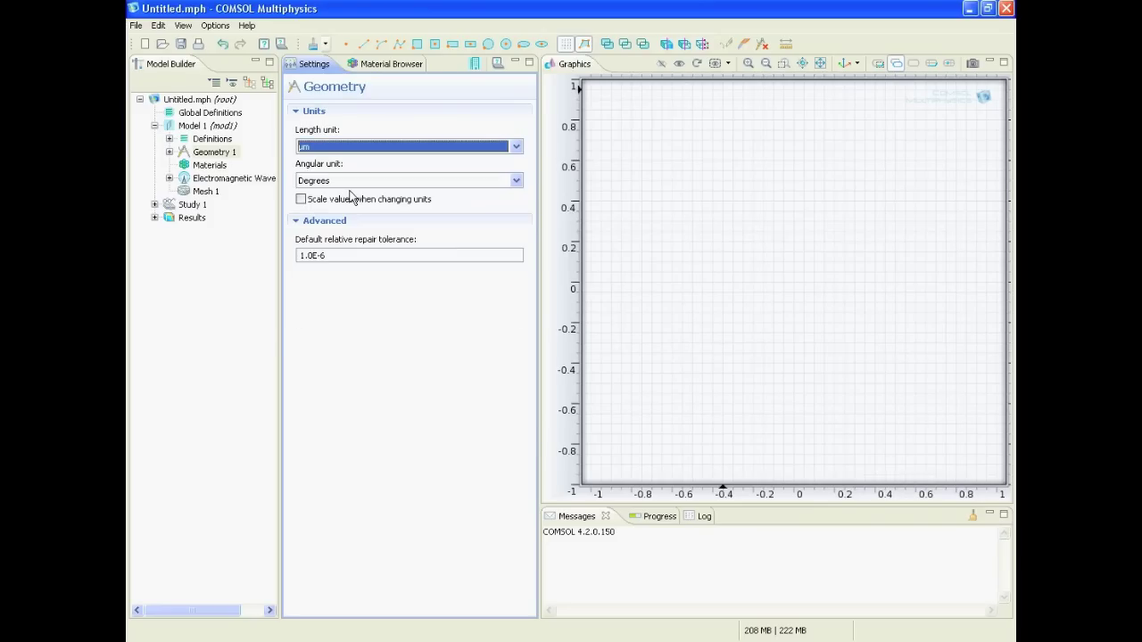
right_click(197, 157)
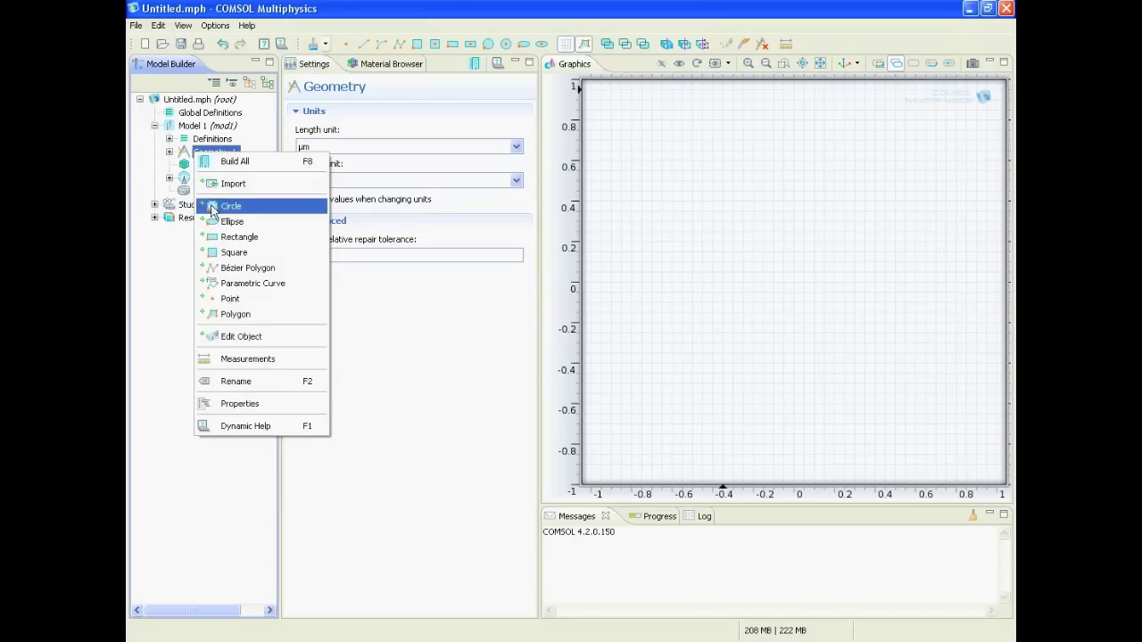
left_click(229, 255)
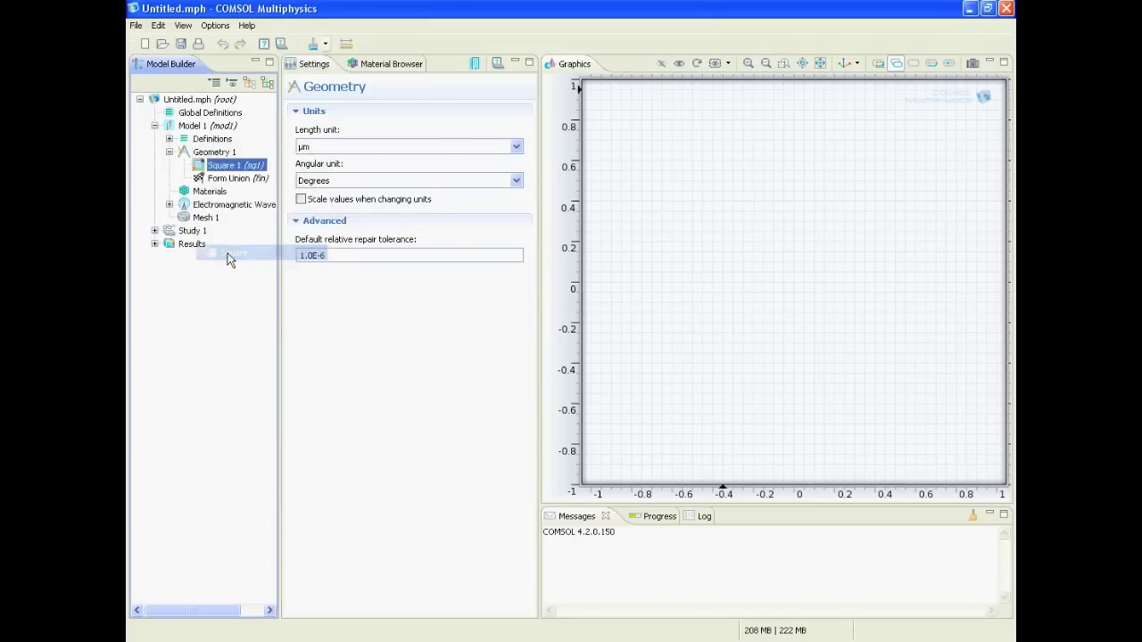
left_click(377, 177)
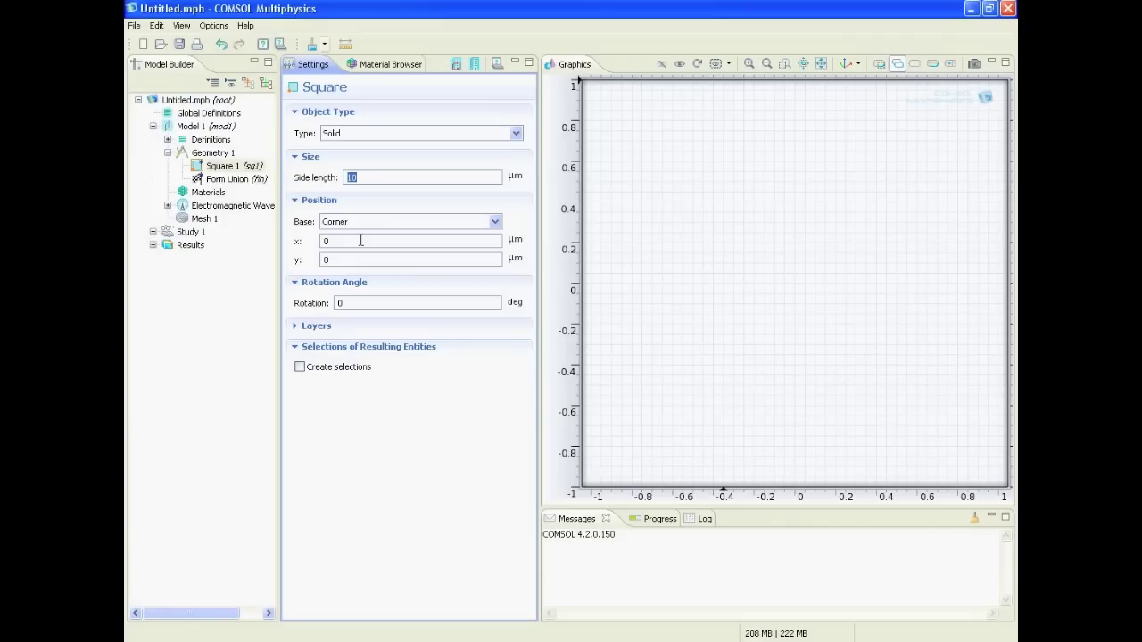
double_click(360, 241)
left_click(475, 65)
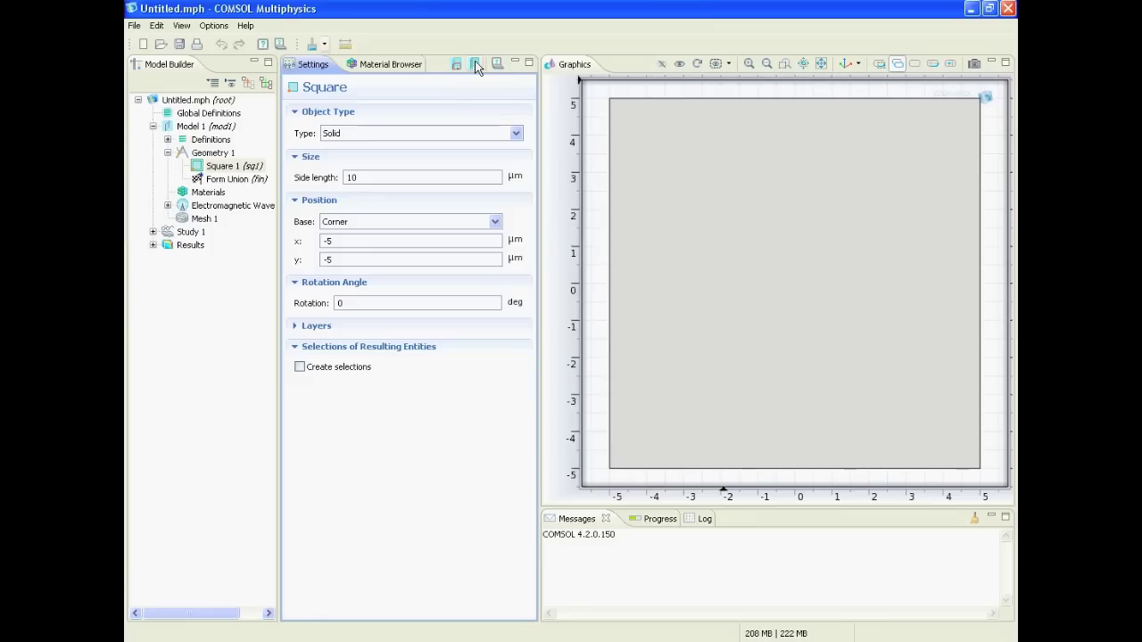
left_click(819, 65)
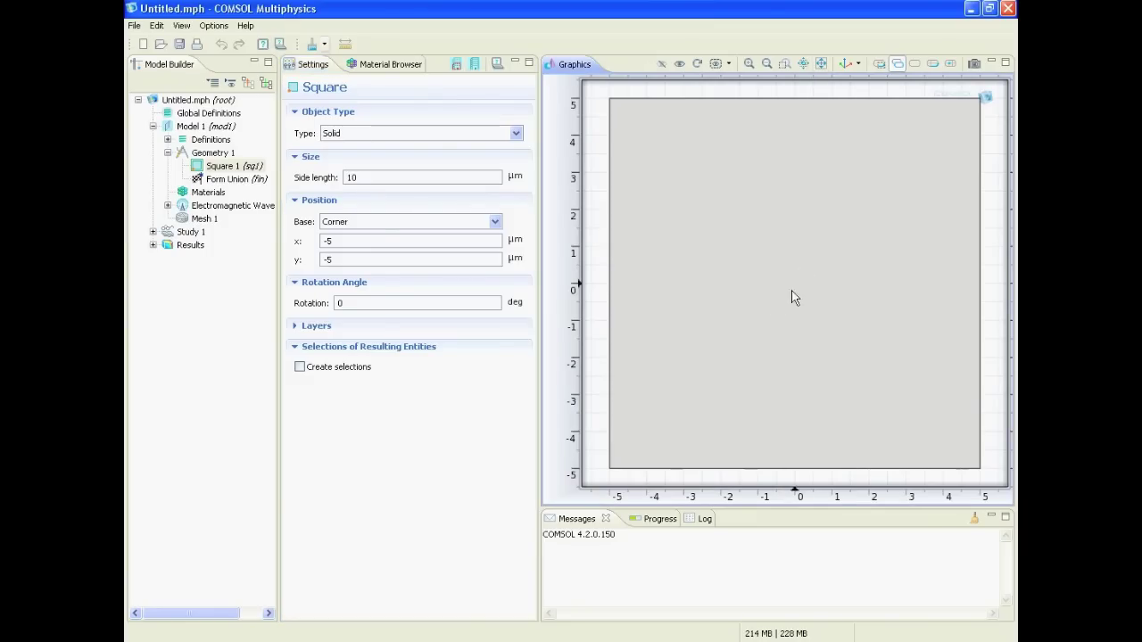
Add and build a point at (0, 0) in the geometry.
right_click(213, 154)
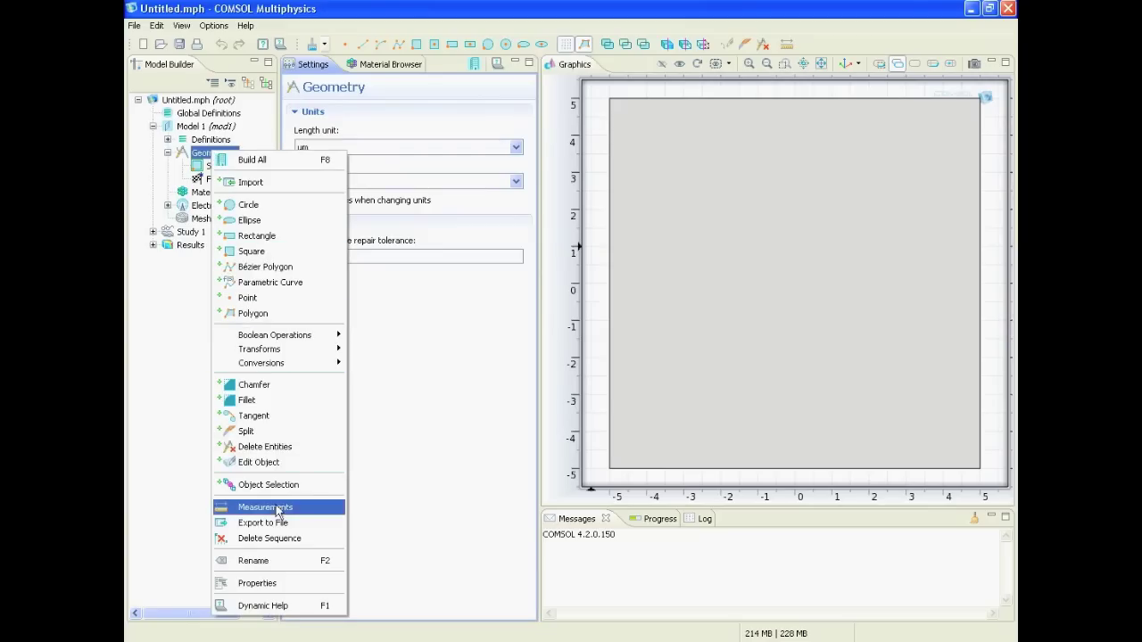
left_click(269, 300)
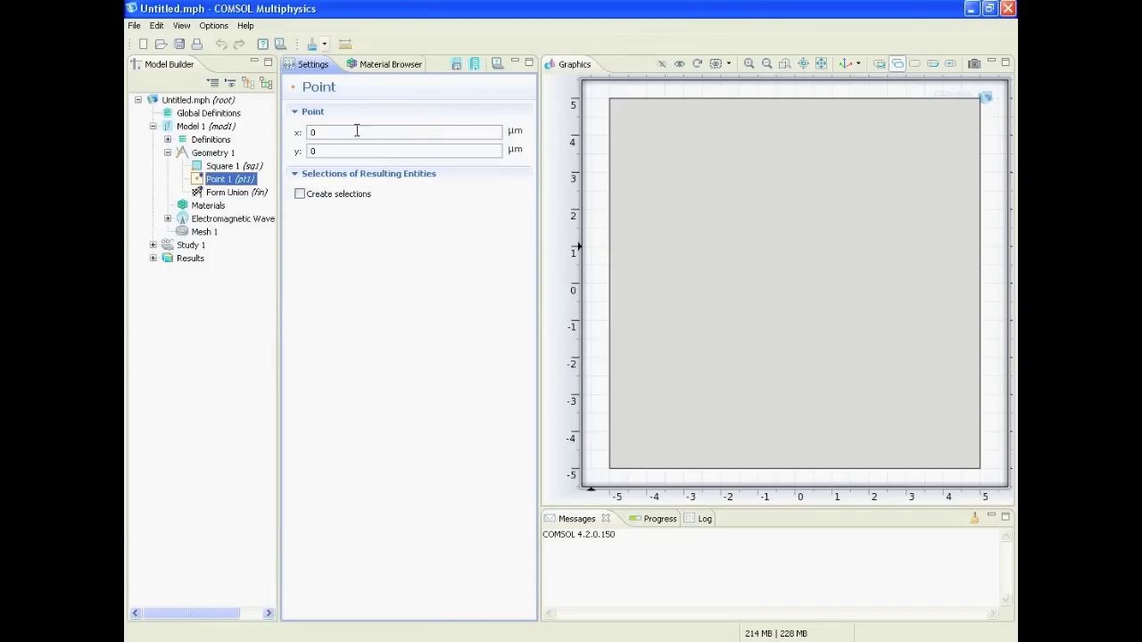
left_click(477, 65)
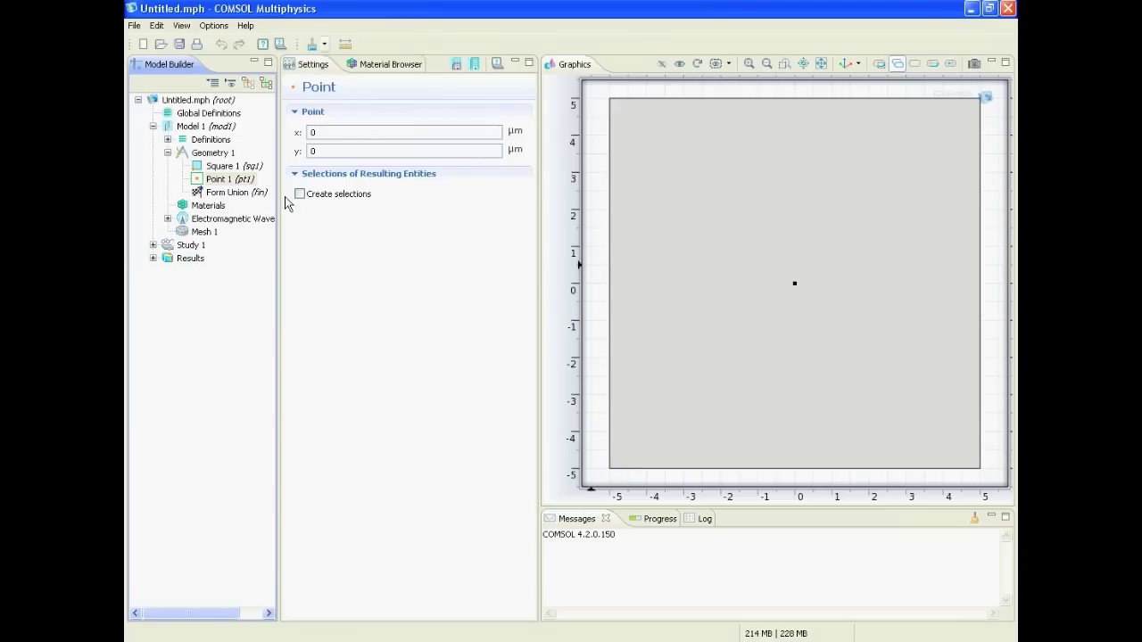
left_click(203, 210)
Search the Material Browser for 'air' and add the built-in Air material to the model.
right_click(203, 211)
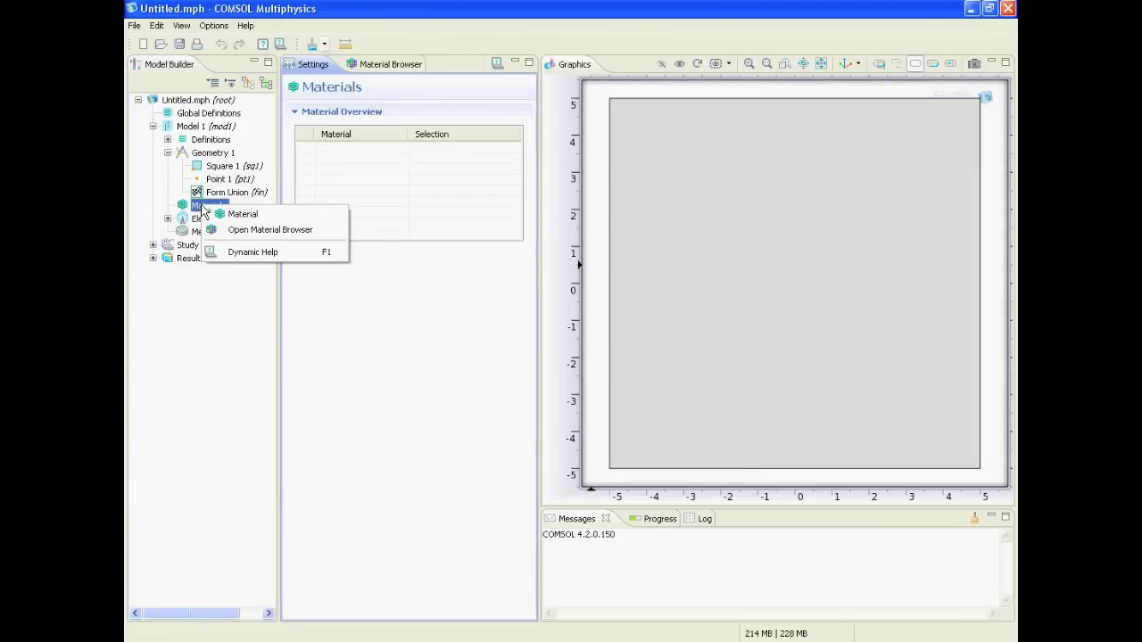
left_click(246, 230)
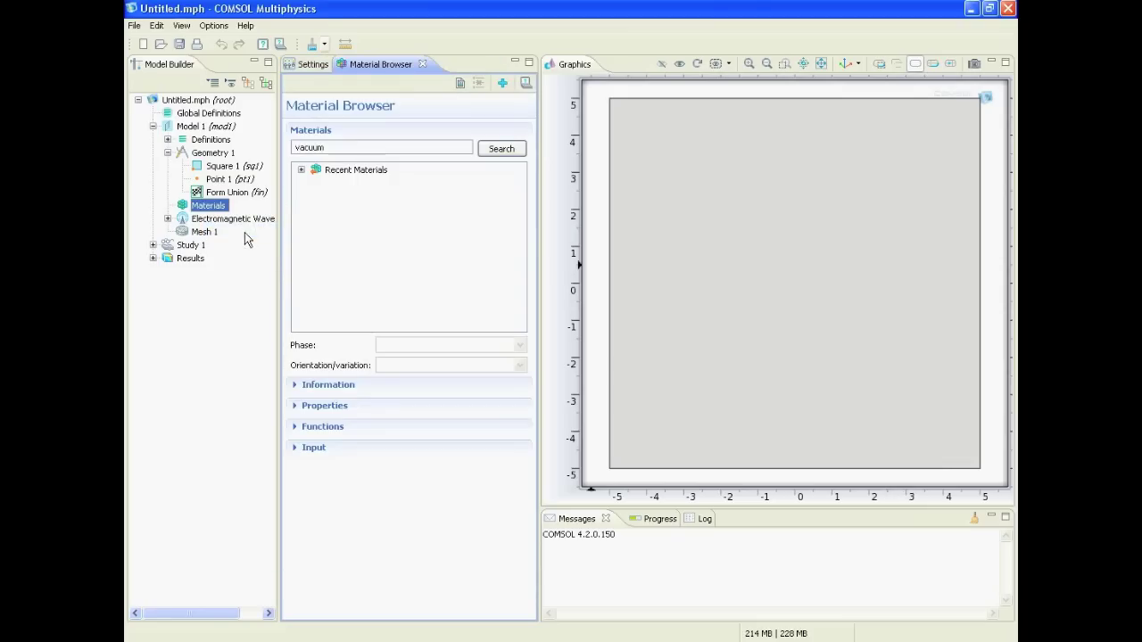
left_click(343, 149)
double_click(342, 150)
type("air")
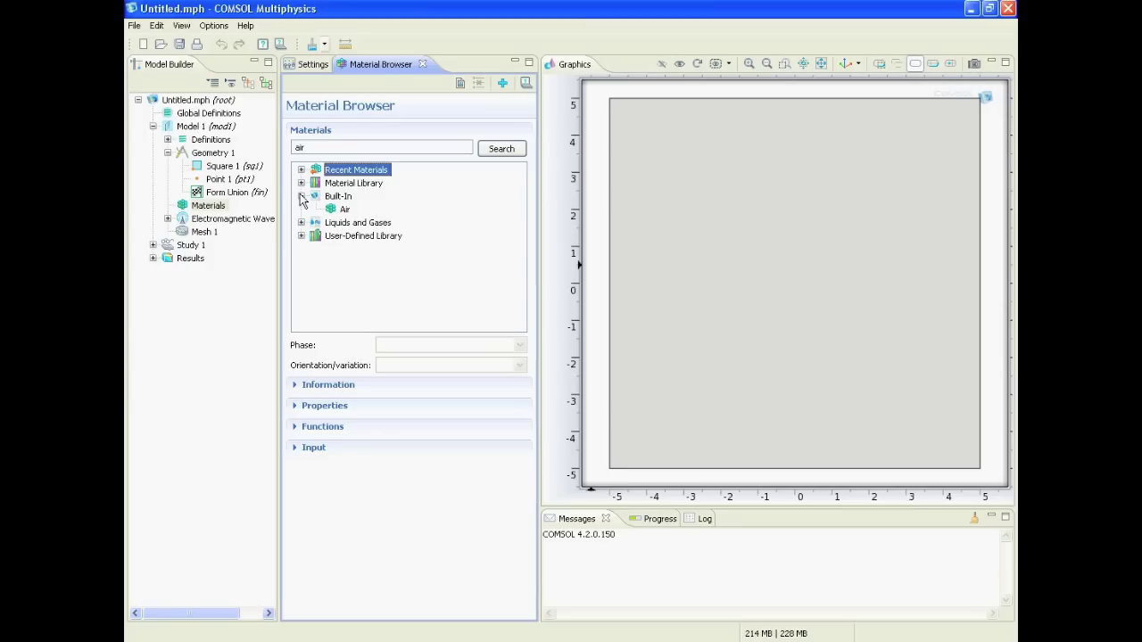
left_click(344, 210)
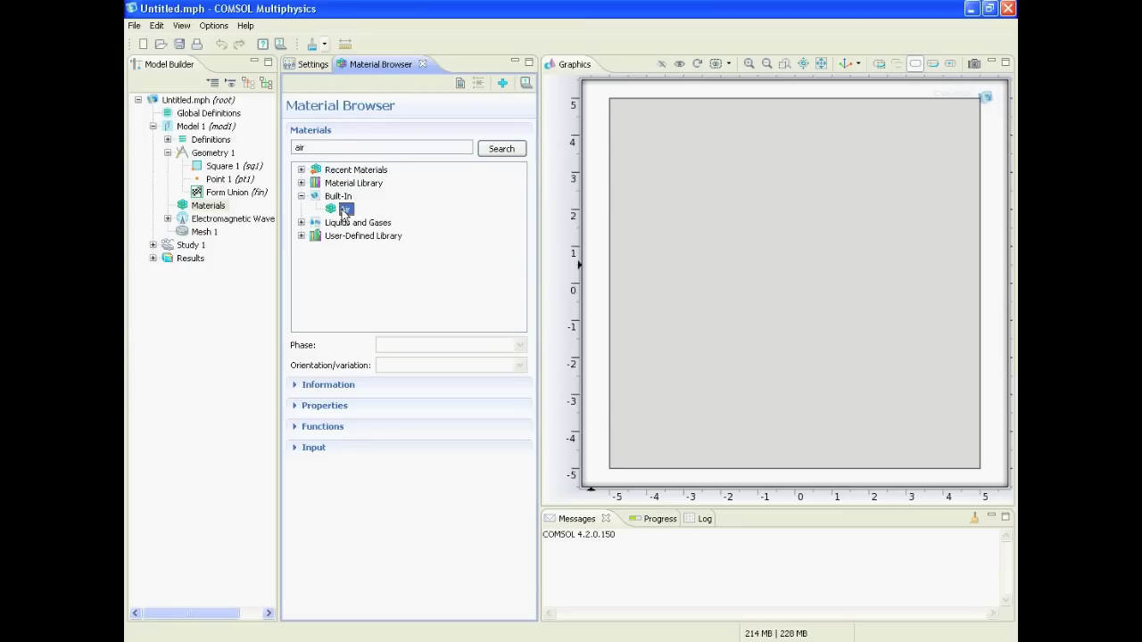
right_click(338, 214)
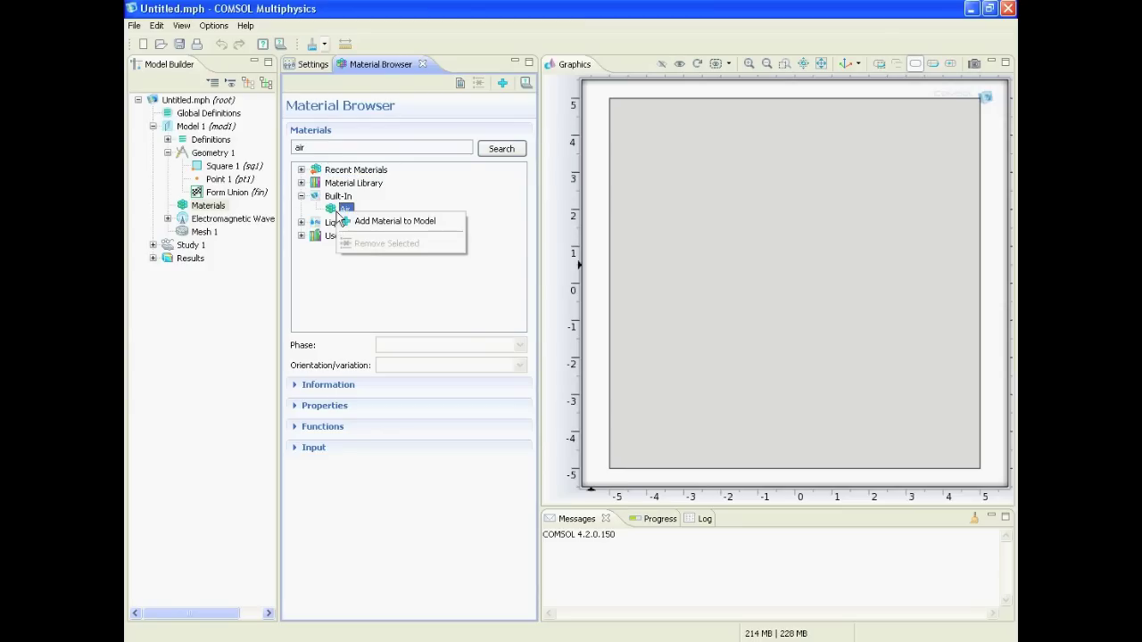
left_click(360, 222)
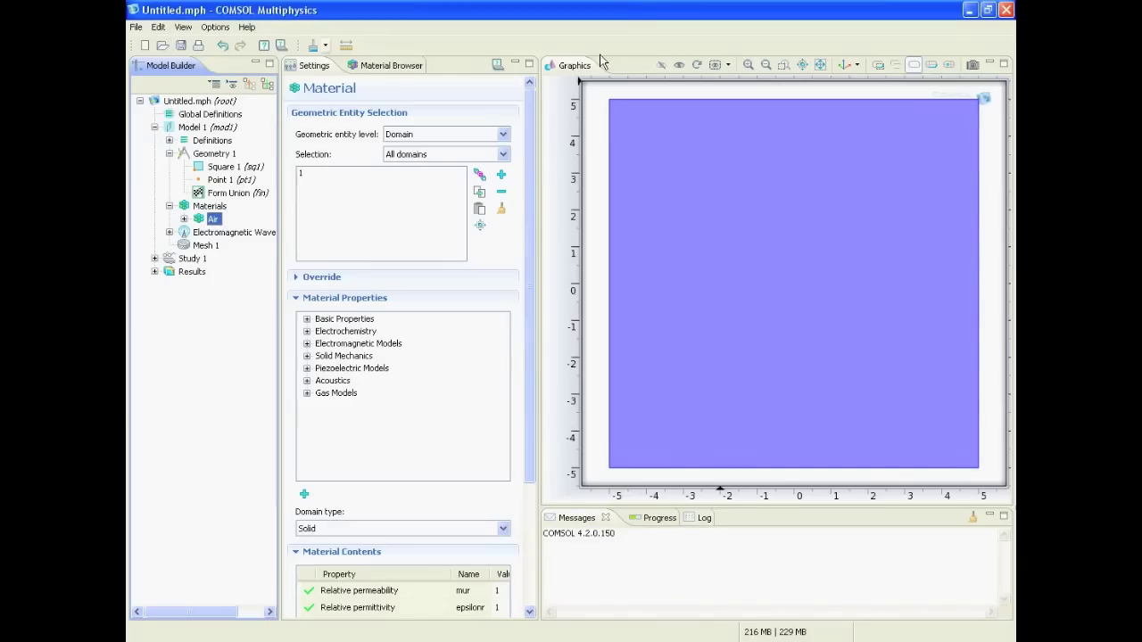
left_click(229, 233)
Add a Scattering Boundary Condition and assign it to the square's left edge.
double_click(228, 234)
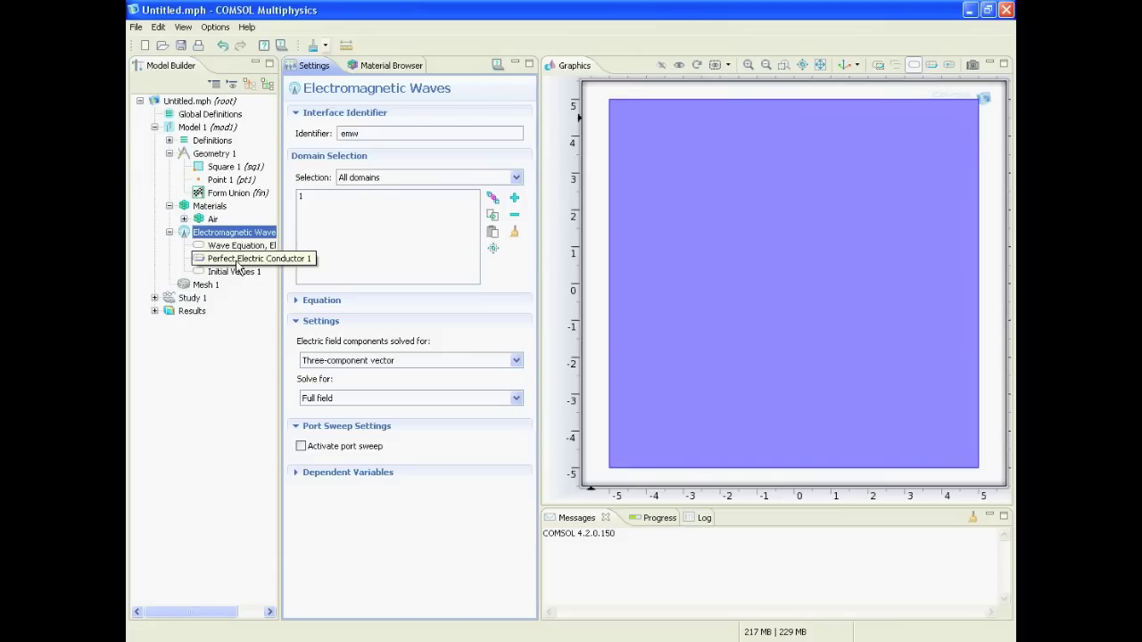
left_click(239, 259)
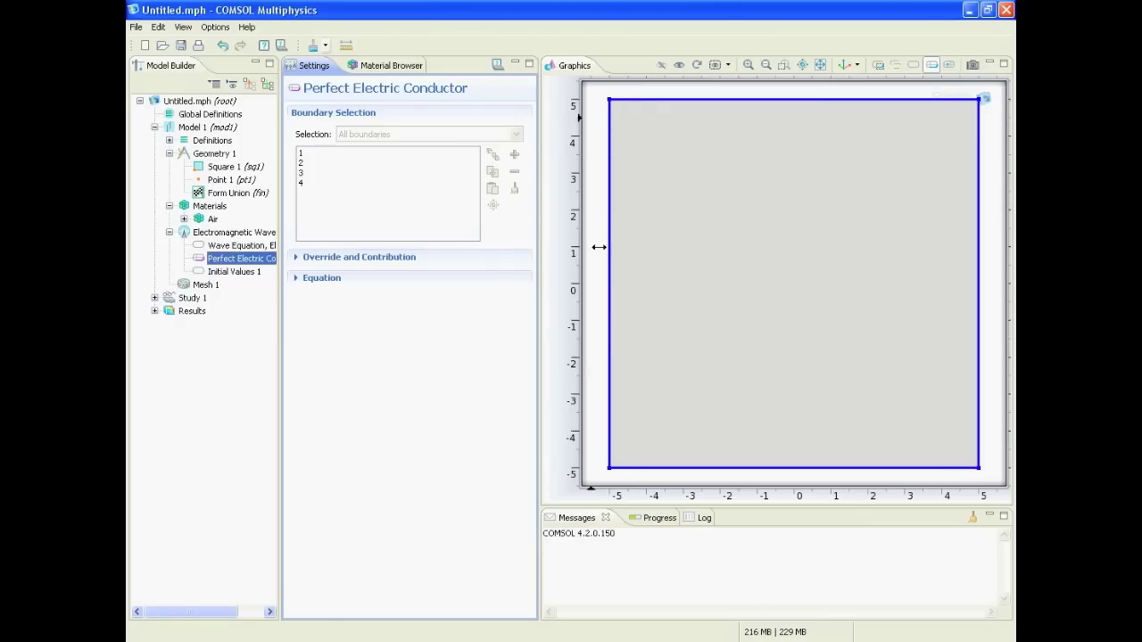
right_click(223, 234)
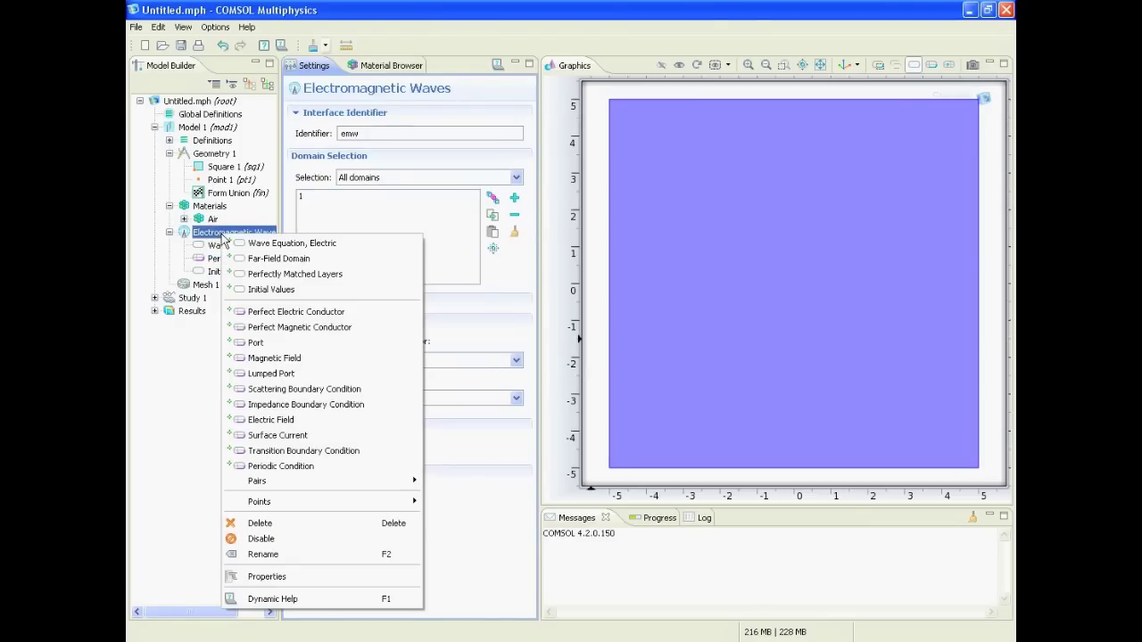
left_click(265, 393)
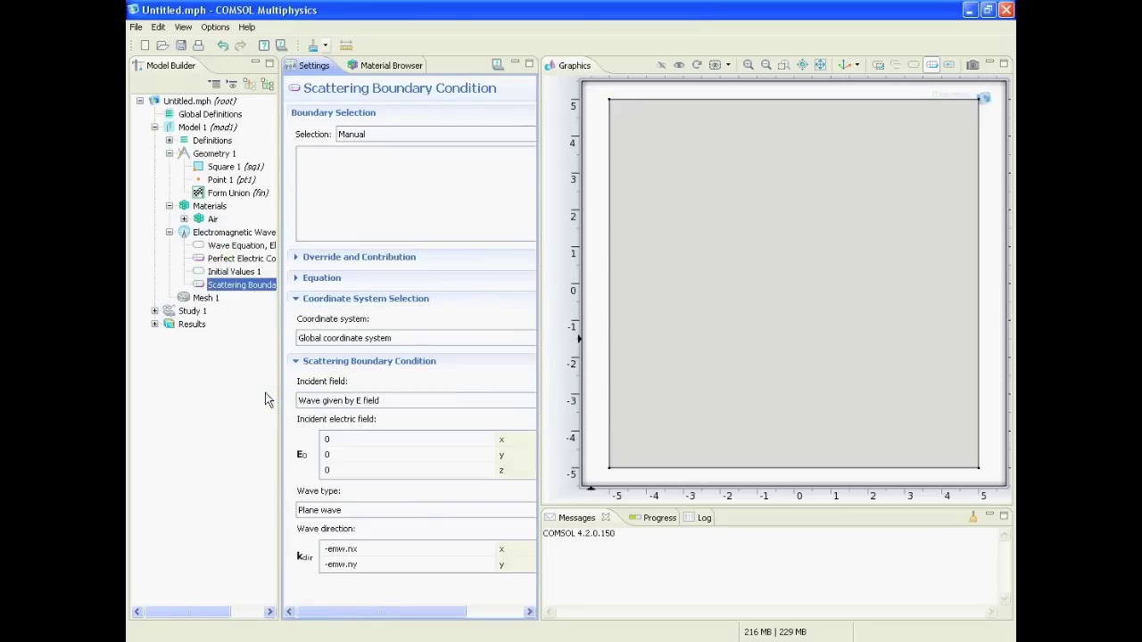
left_click(602, 281)
left_click(609, 286)
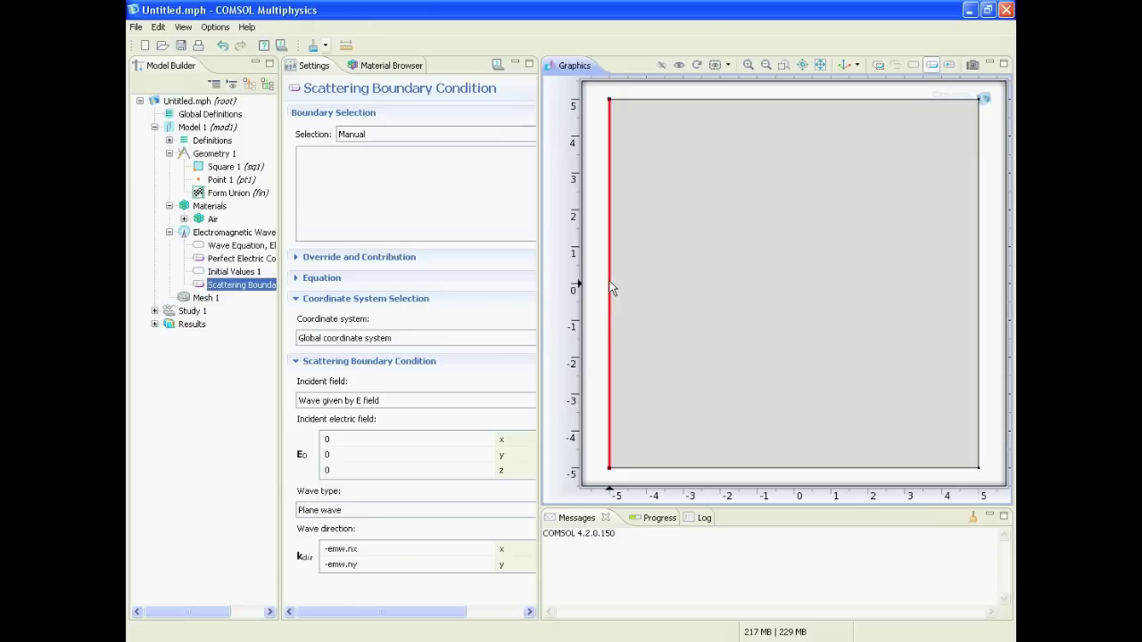
right_click(611, 286)
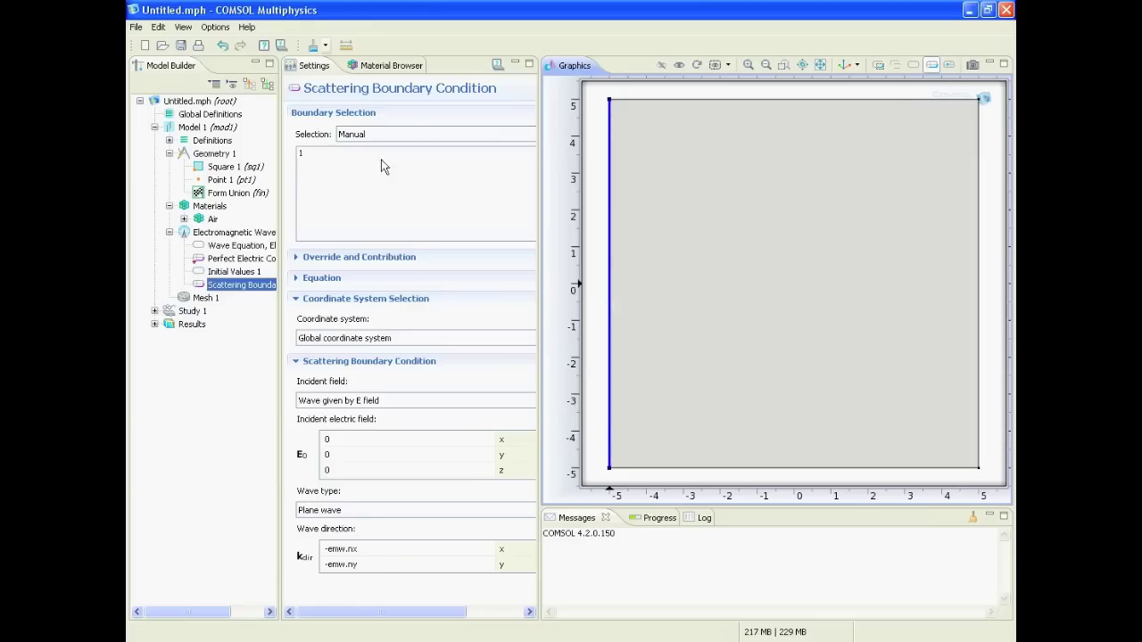
Add the top, right and bottom edges, overriding the perfect electric conductor there.
key("ctrl+a")
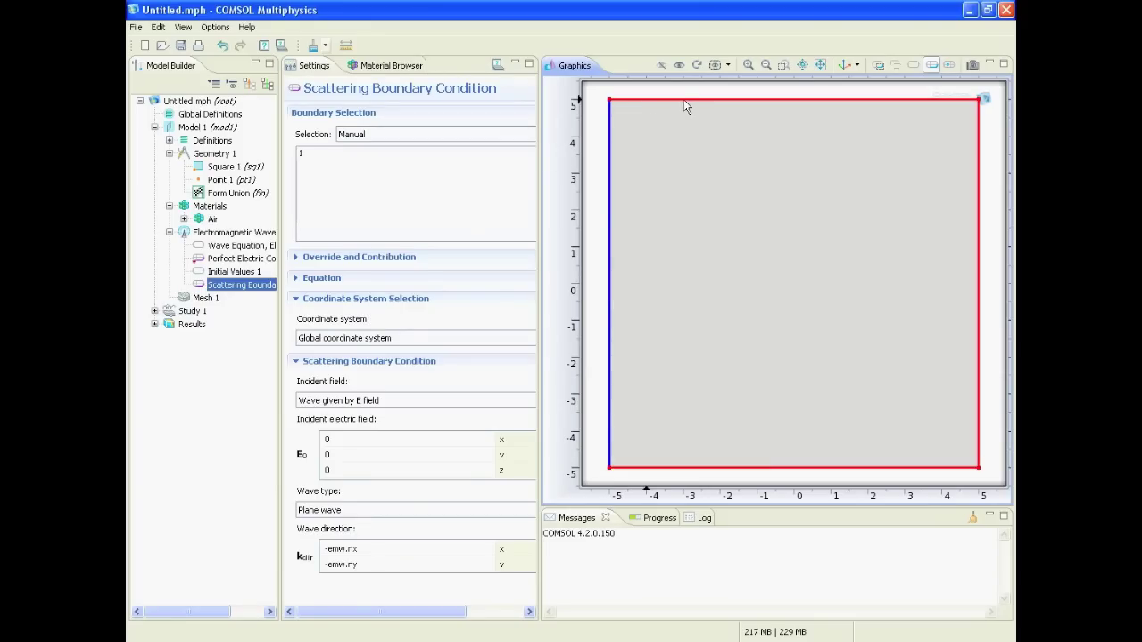
right_click(683, 100)
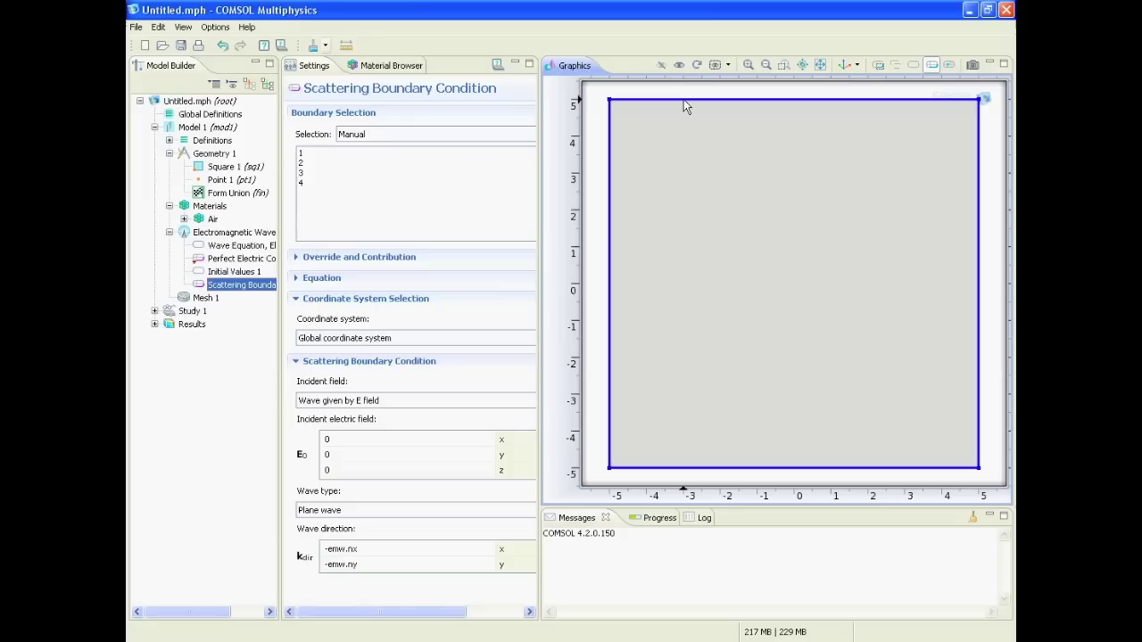
left_click(241, 260)
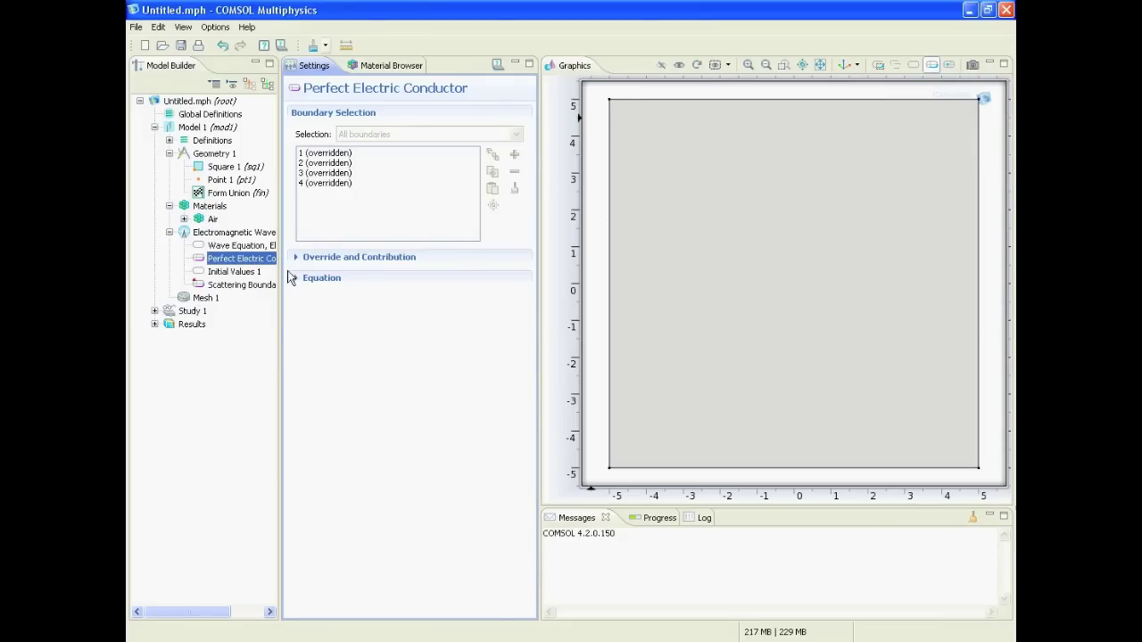
left_click(239, 286)
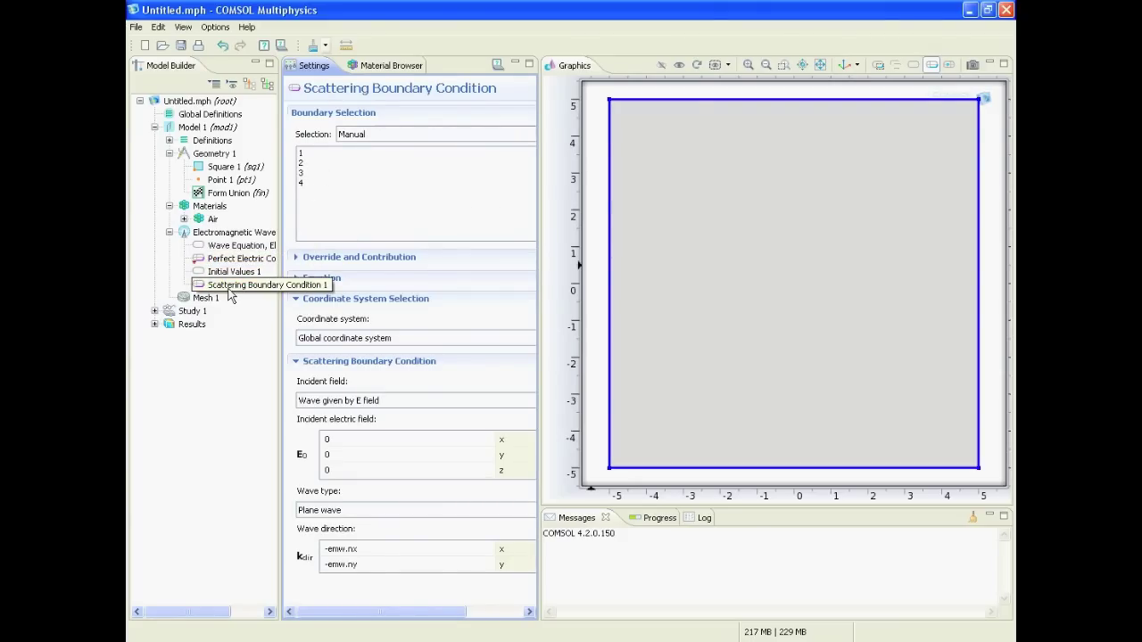
left_click(243, 234)
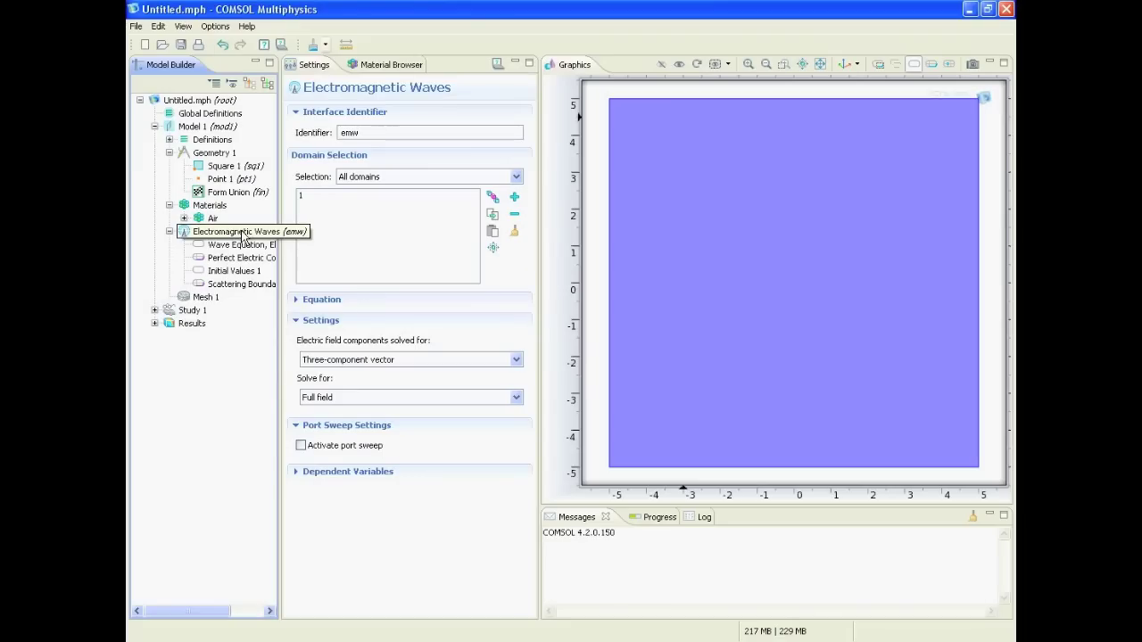
right_click(243, 234)
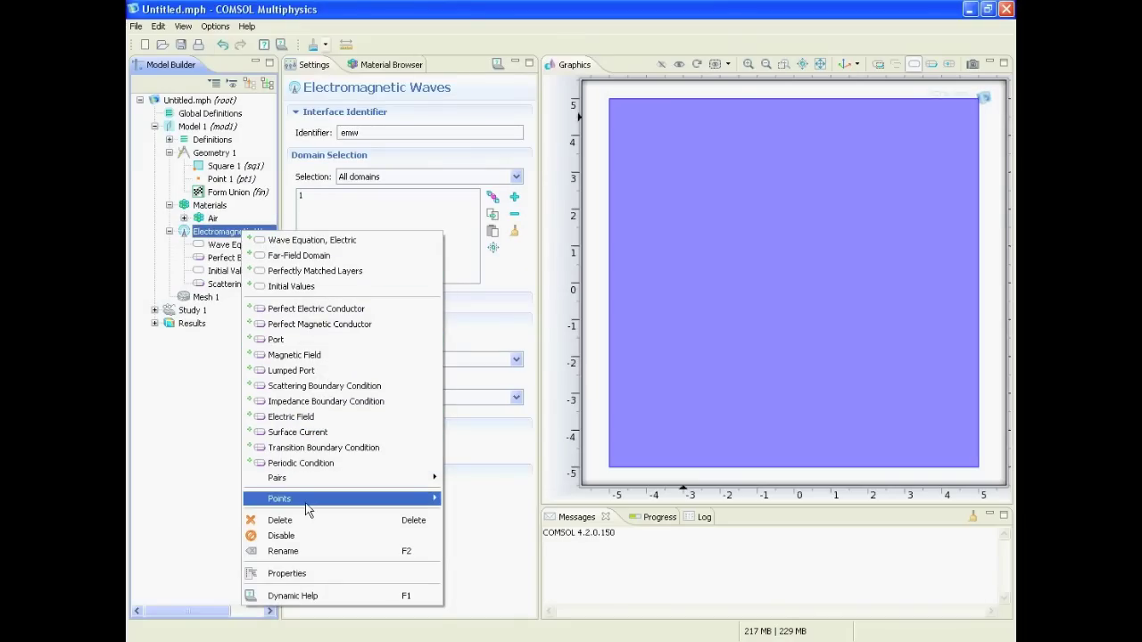
Add an Electric Point Dipole on point 3 with dipole moment -1 (x) and 1 (y).
mouse_move(307, 507)
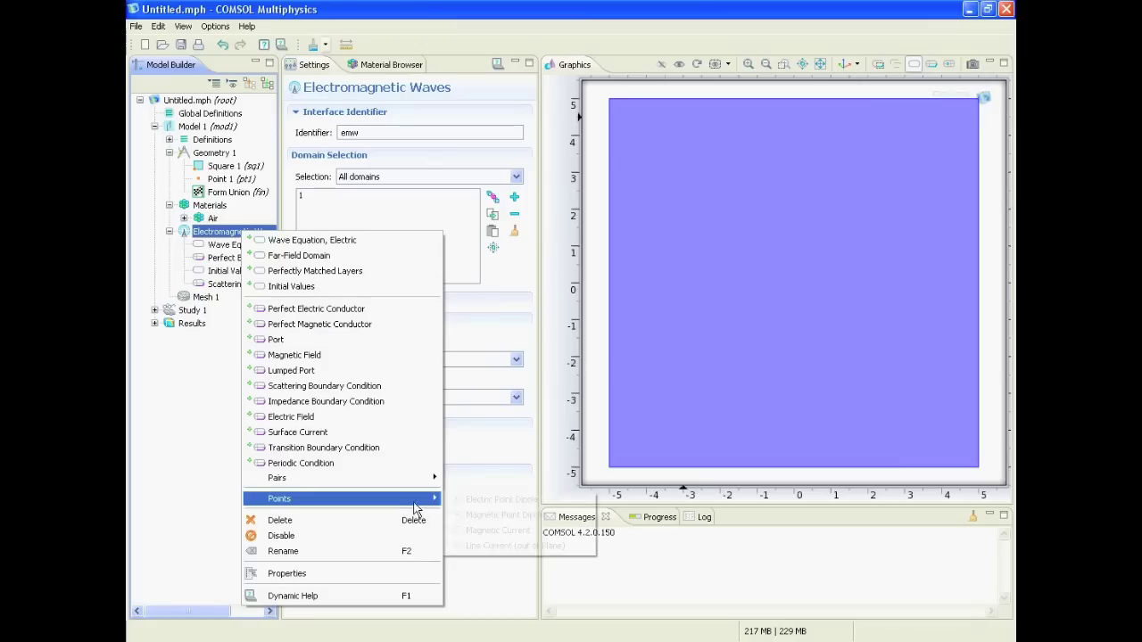
left_click(554, 503)
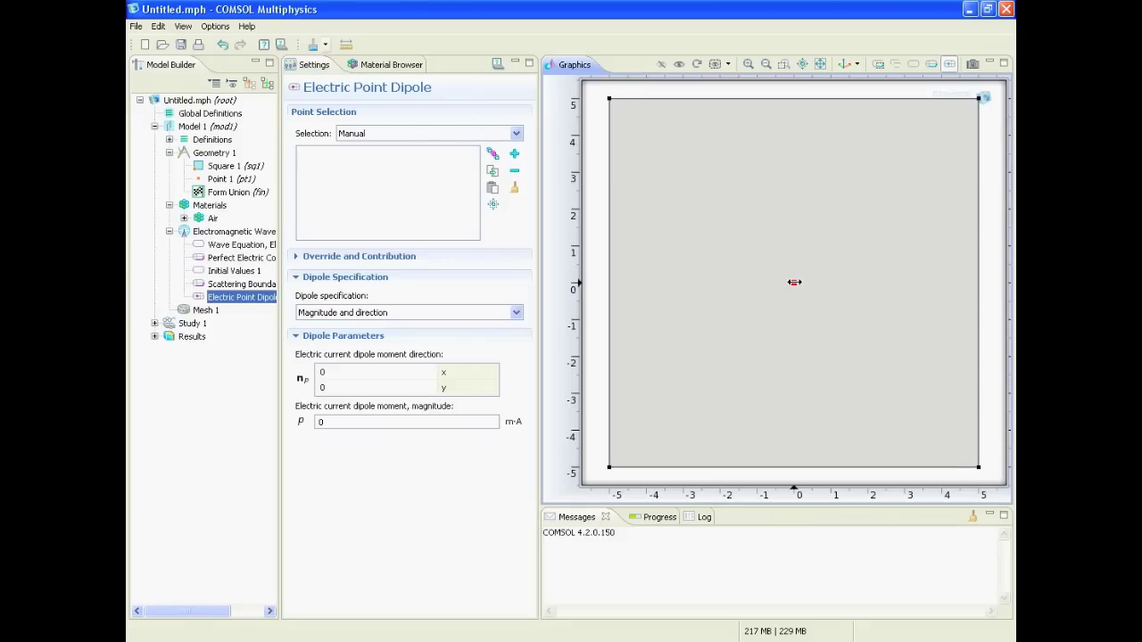
left_click(794, 282)
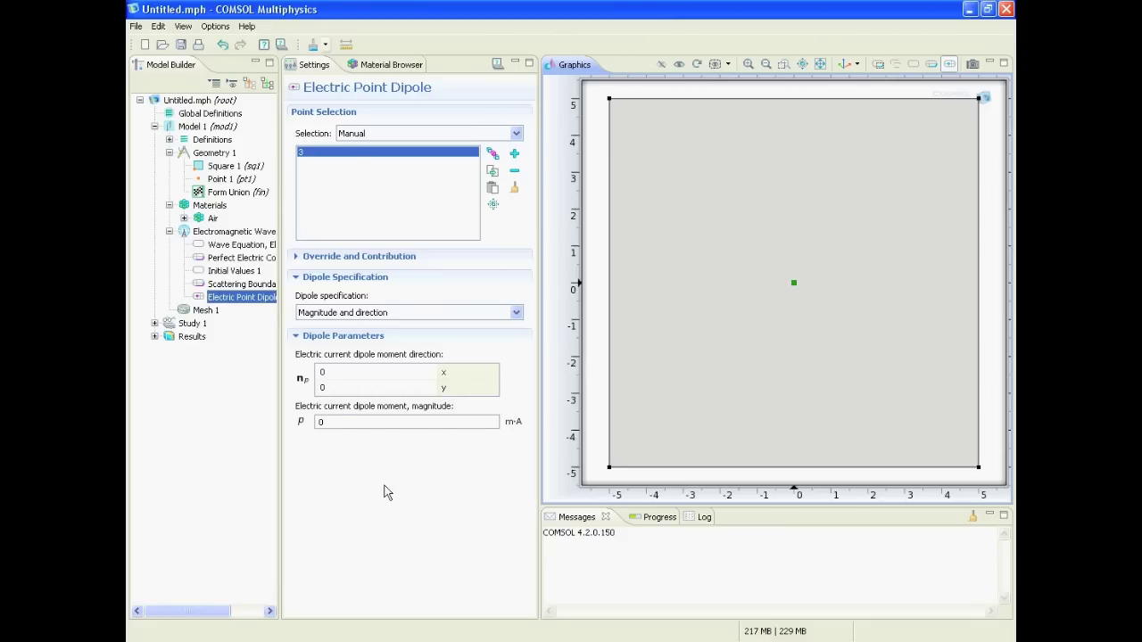
left_click(405, 317)
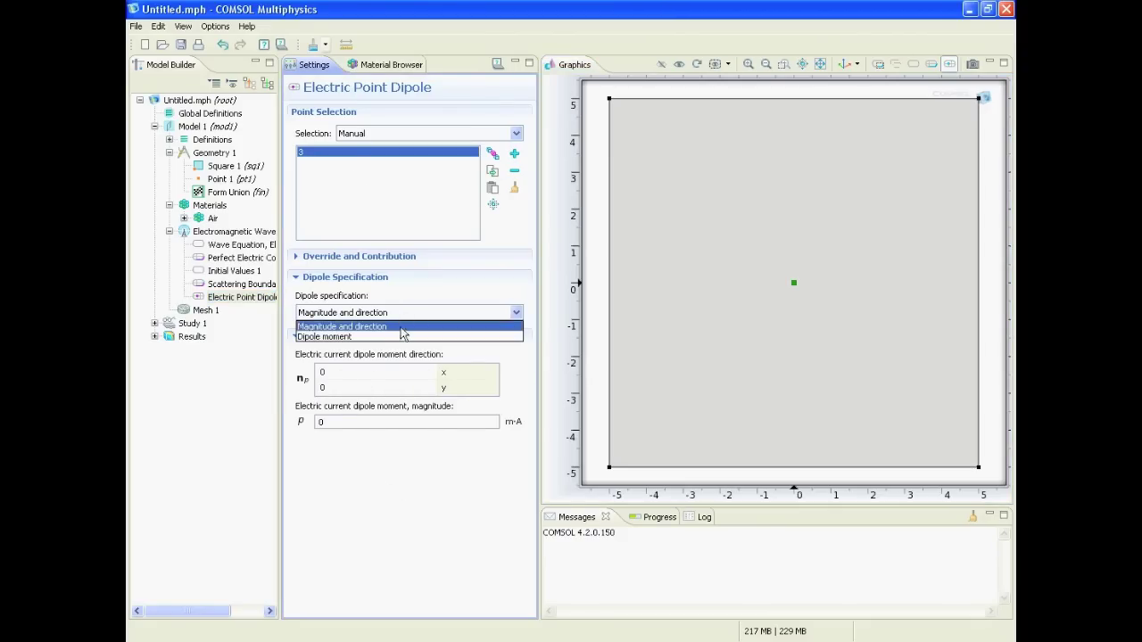
left_click(401, 337)
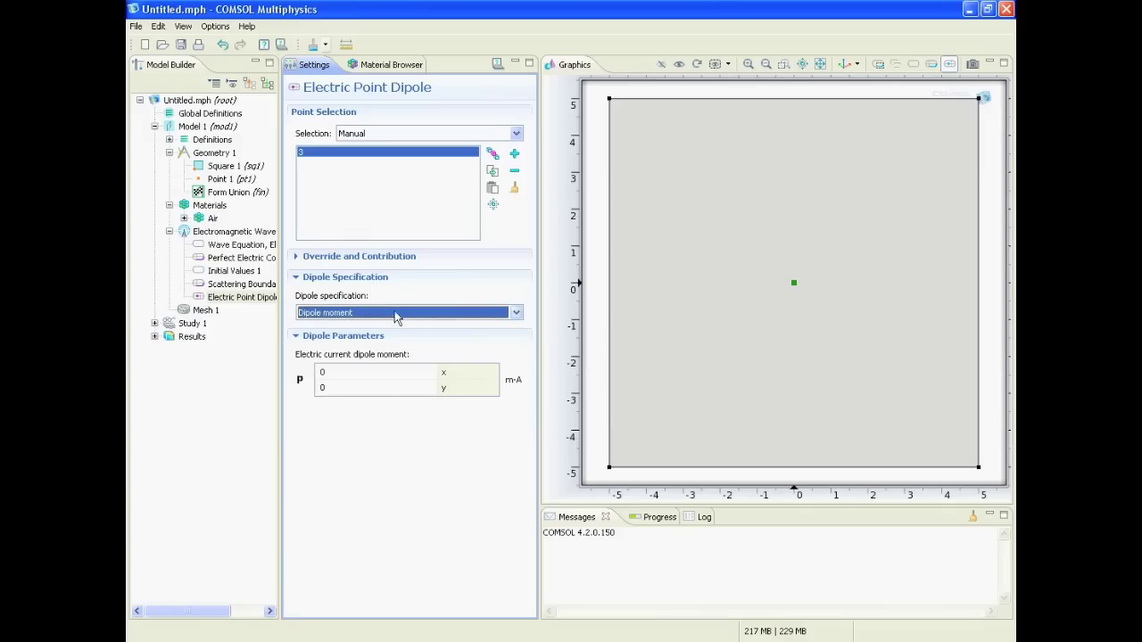
left_click(367, 381)
type("-1")
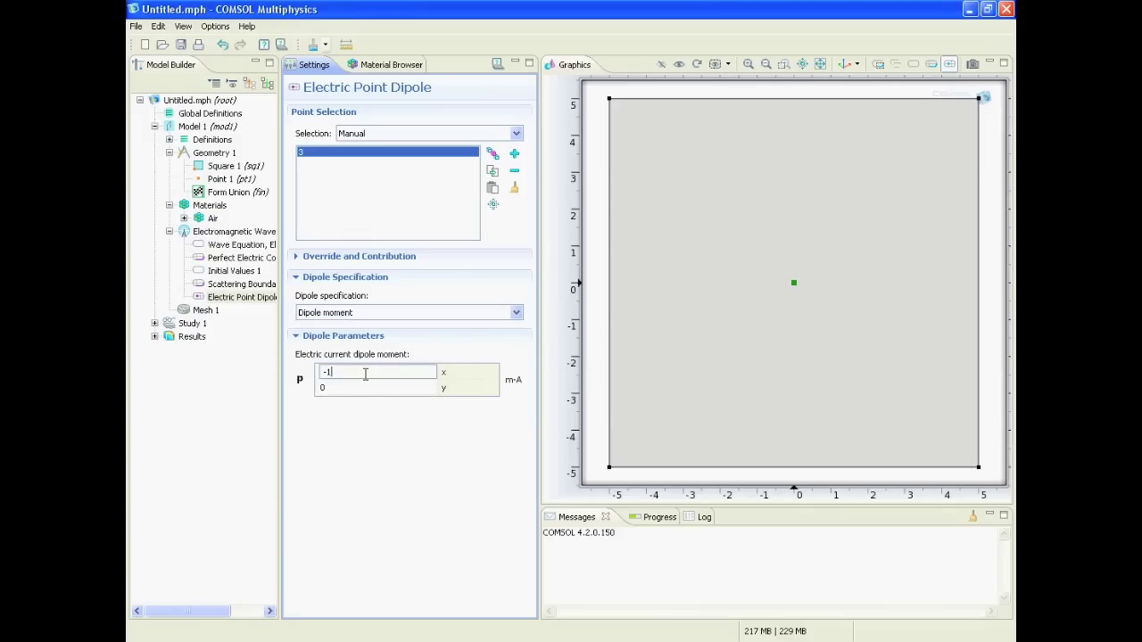
key("Tab")
type("1")
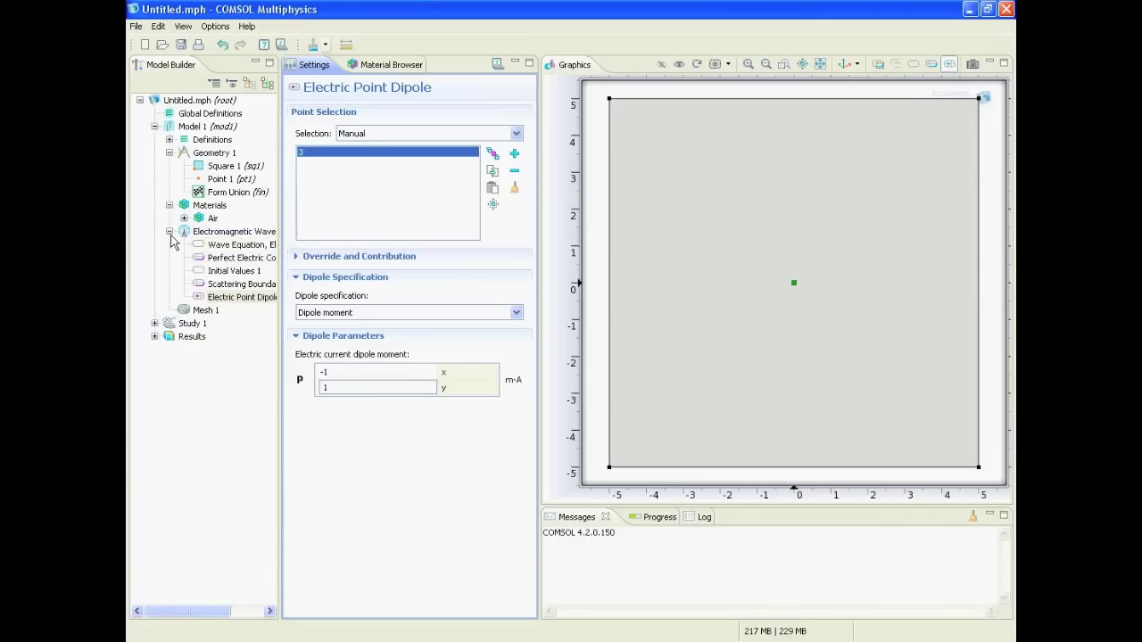
left_click(198, 232)
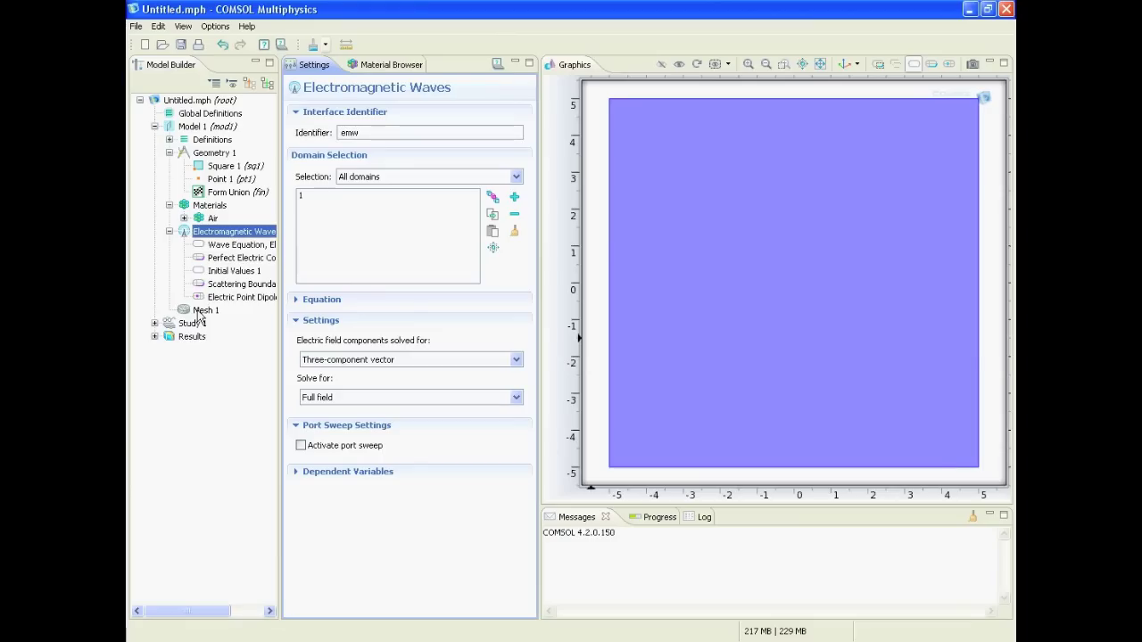
left_click(199, 312)
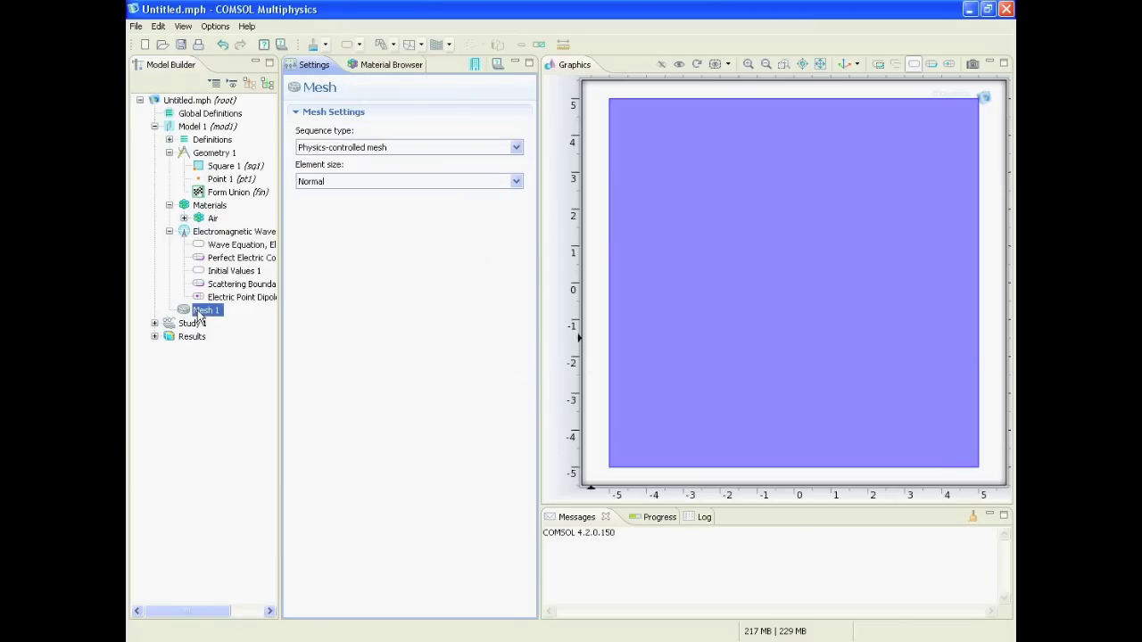
Build the mesh, then switch element size to Extra fine and rebuild it to 6282 elements.
left_click(474, 66)
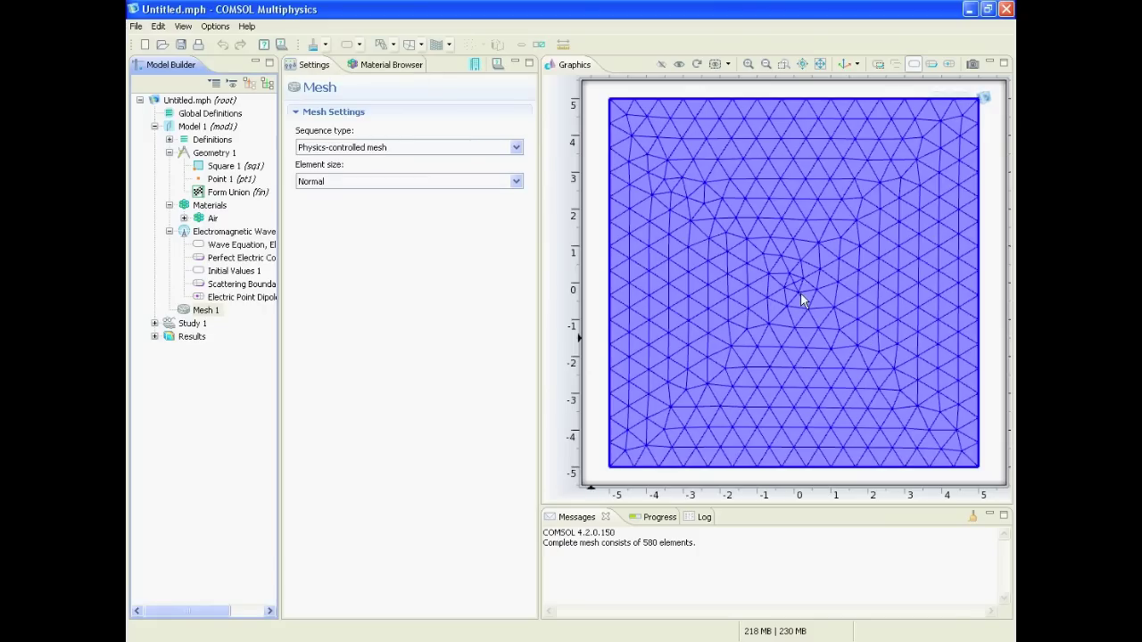
left_click(404, 185)
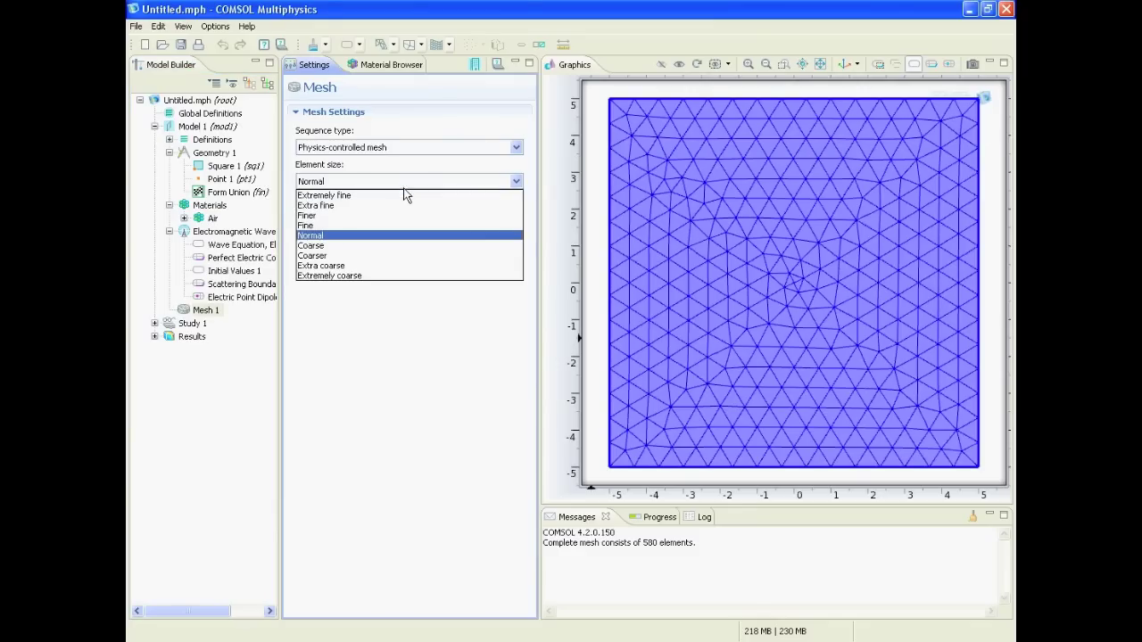
left_click(403, 205)
left_click(474, 65)
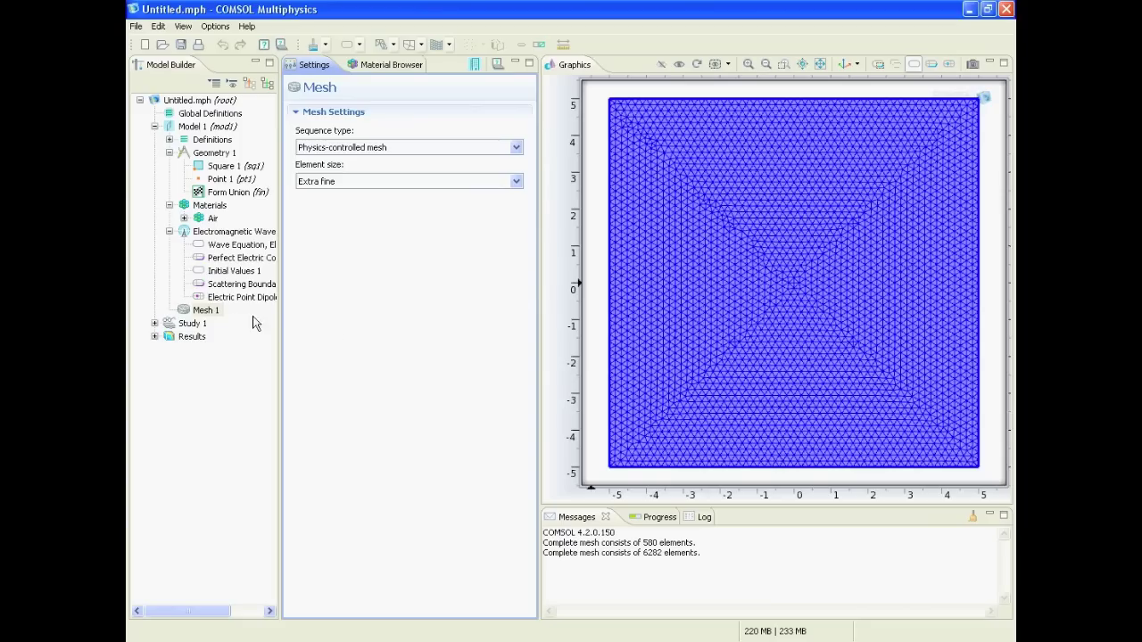
left_click(193, 327)
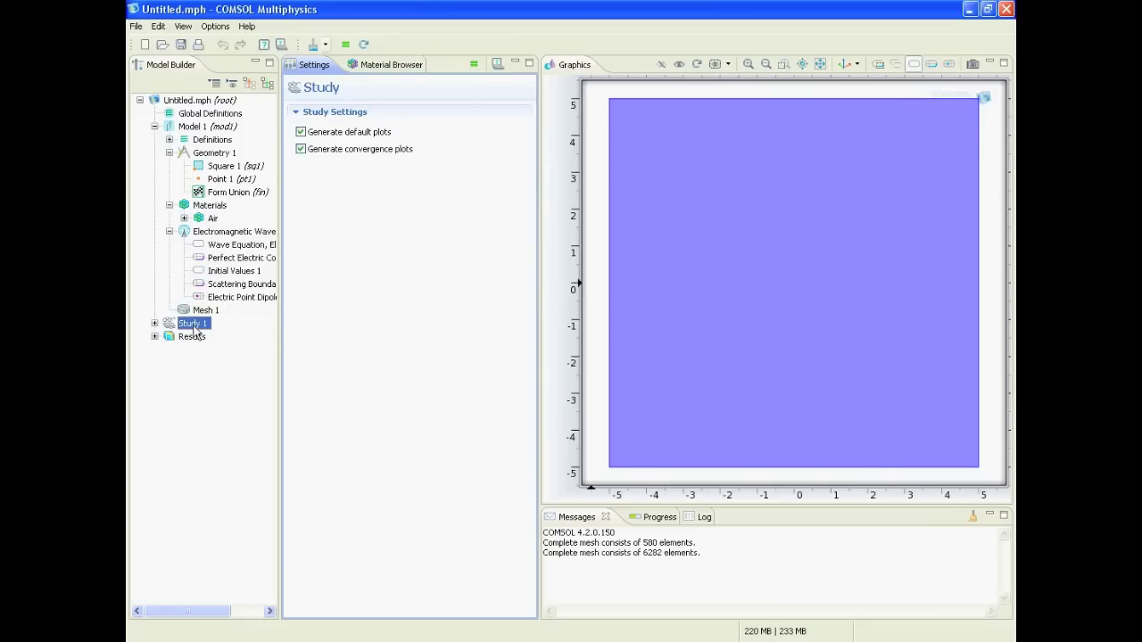
Set the Frequency Domain step frequency to c_const/500[nm] and compute Study 1.
double_click(194, 326)
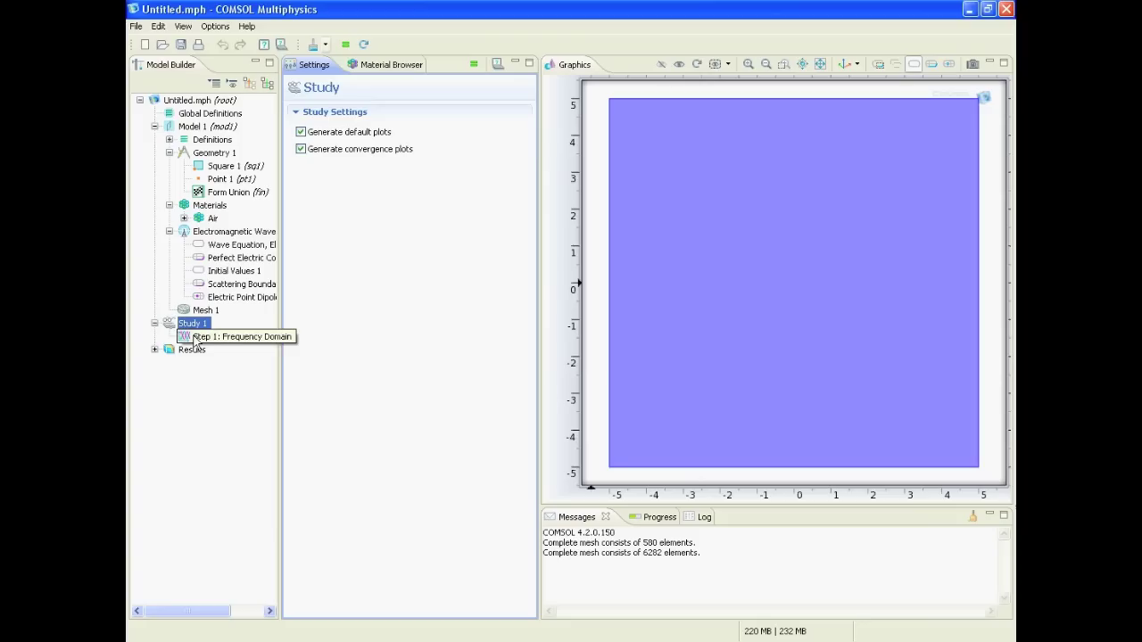
left_click(195, 339)
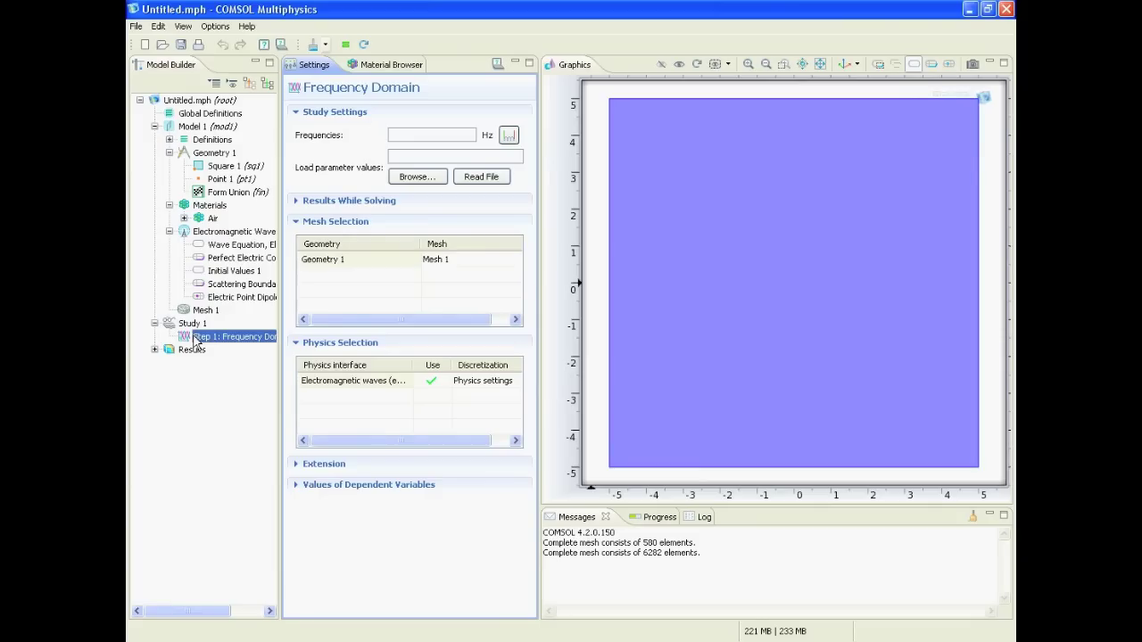
left_click(418, 135)
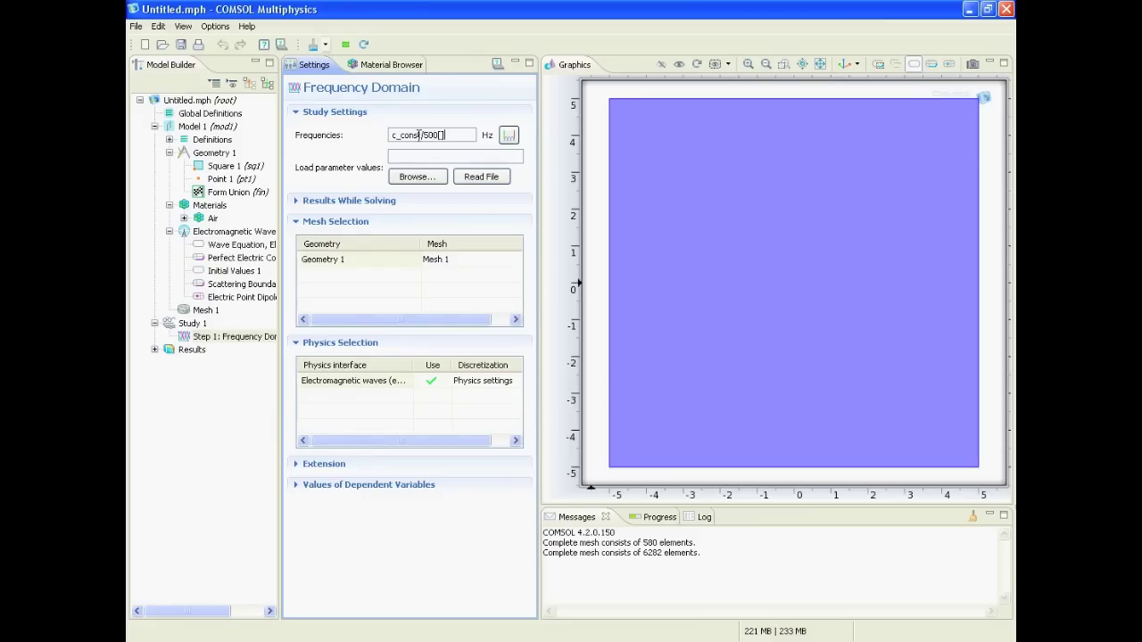
type("nm")
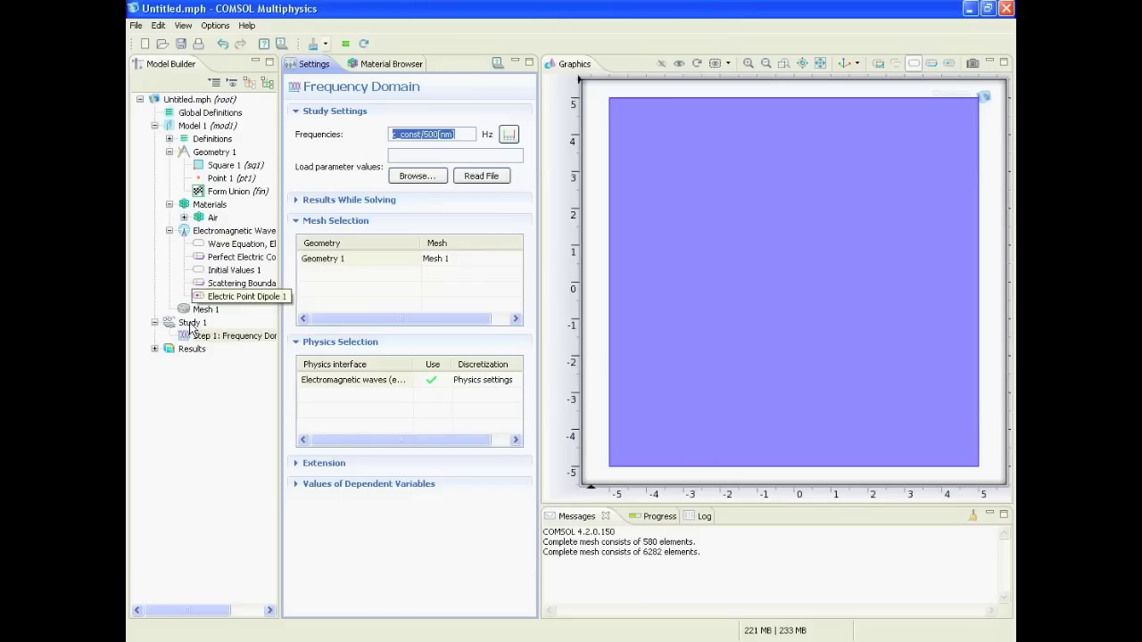
right_click(189, 323)
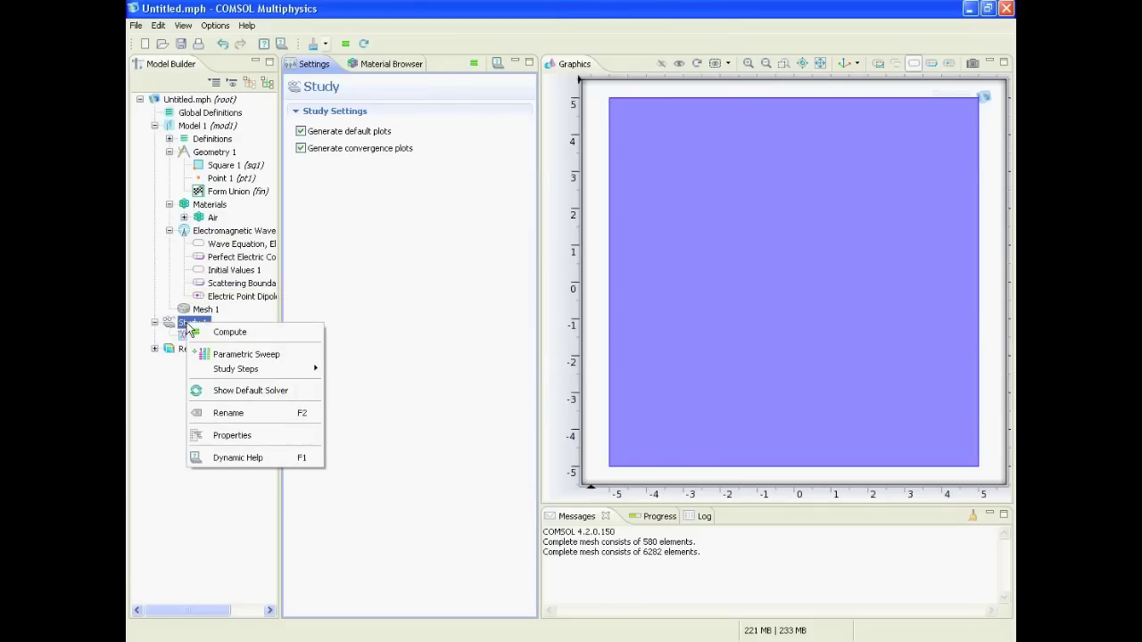
left_click(265, 333)
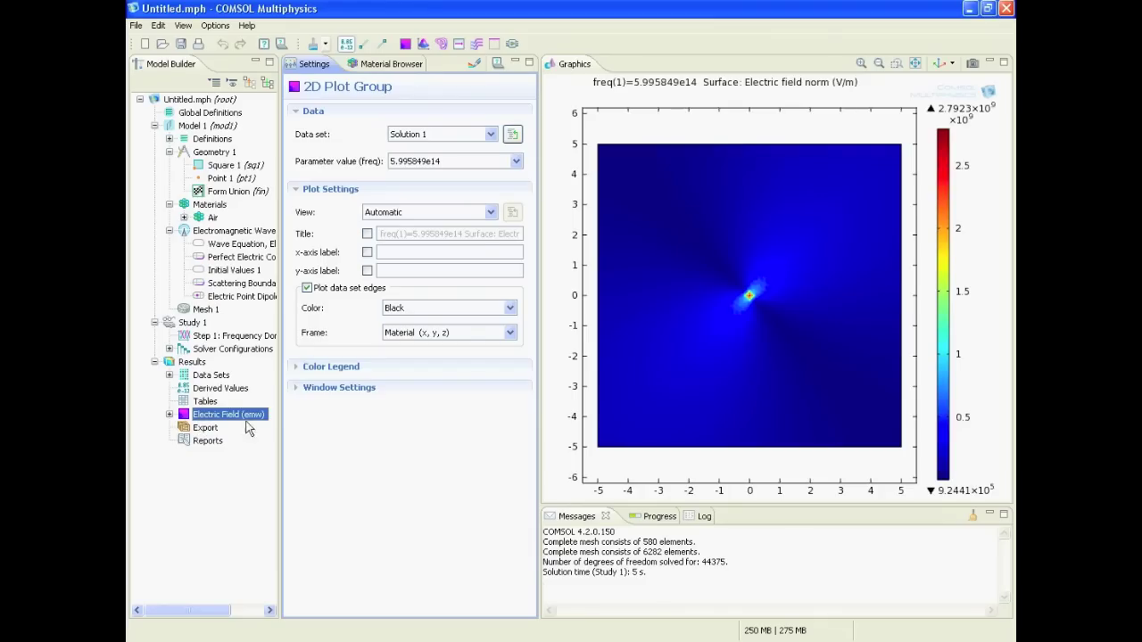
left_click(170, 414)
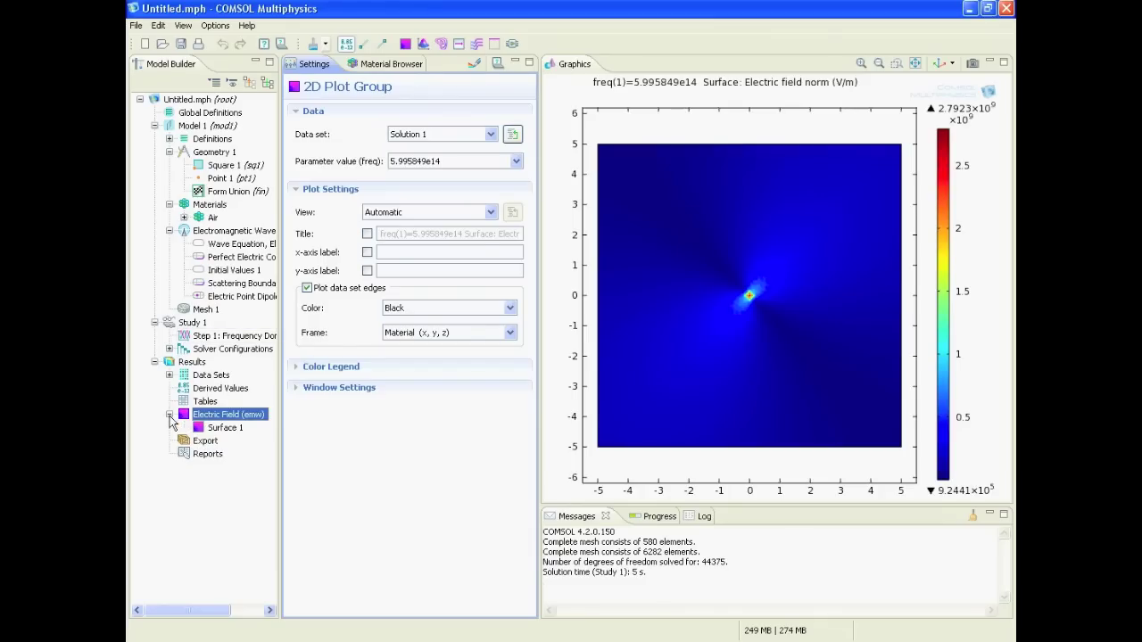
Replace the surface plot expression emw.normE with the field component Ex and replot.
left_click(228, 429)
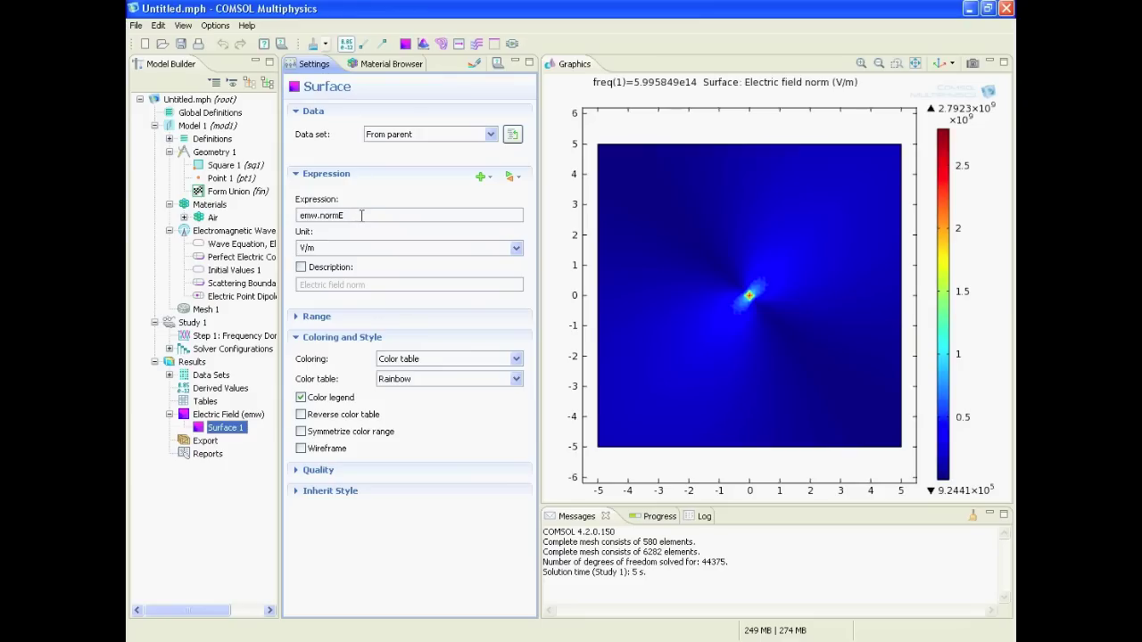
left_click(510, 177)
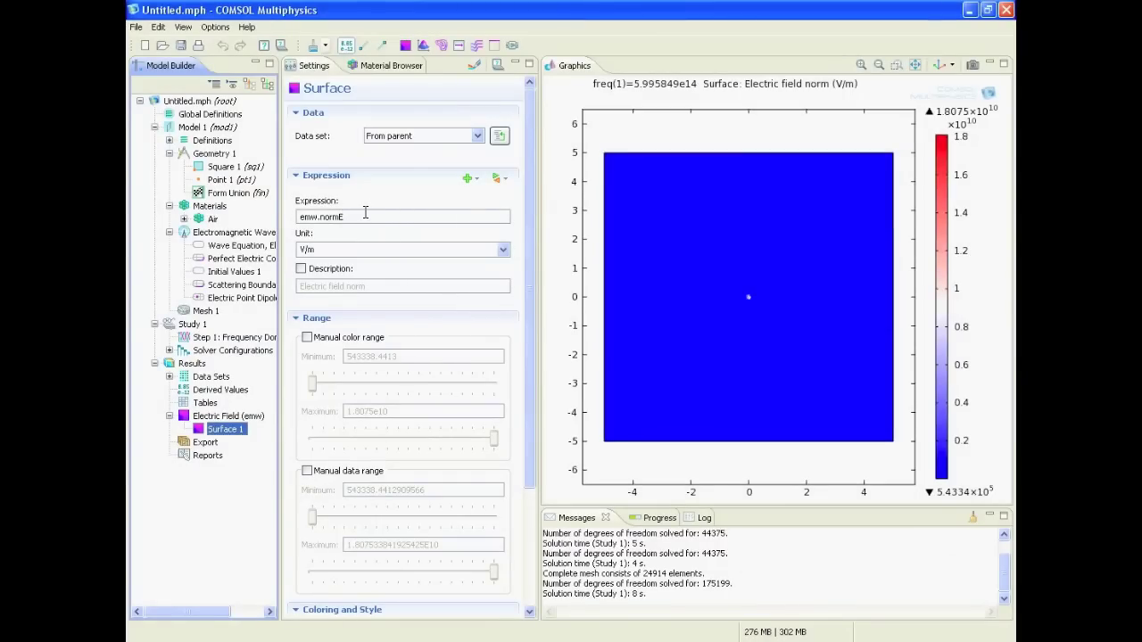
left_click(366, 216)
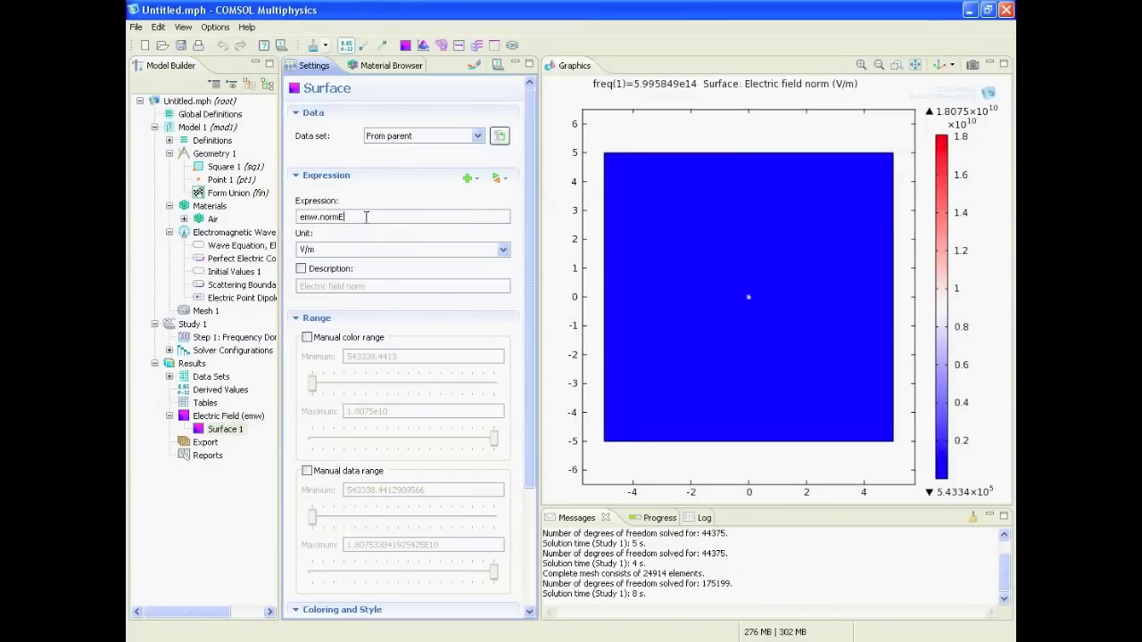
double_click(366, 217)
left_click(502, 182)
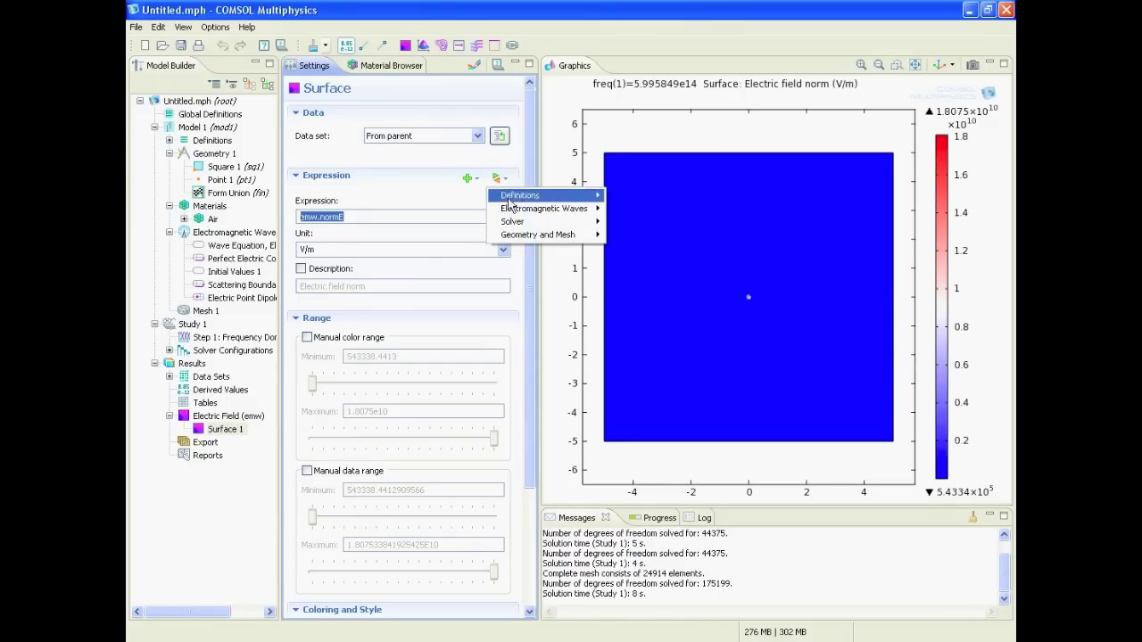
mouse_move(516, 215)
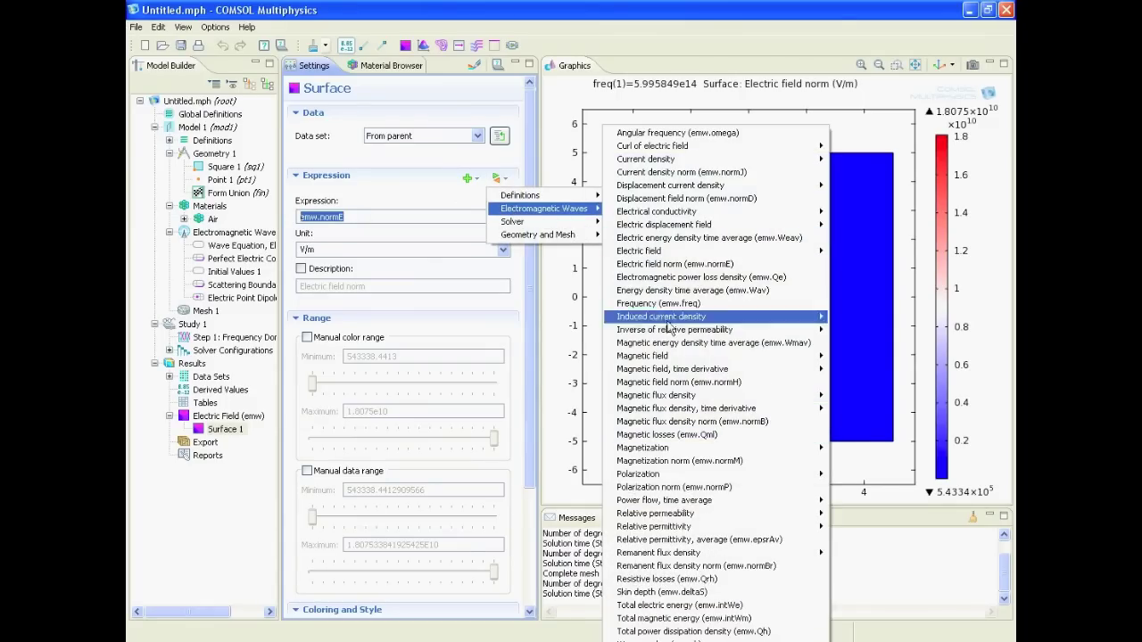
mouse_move(683, 357)
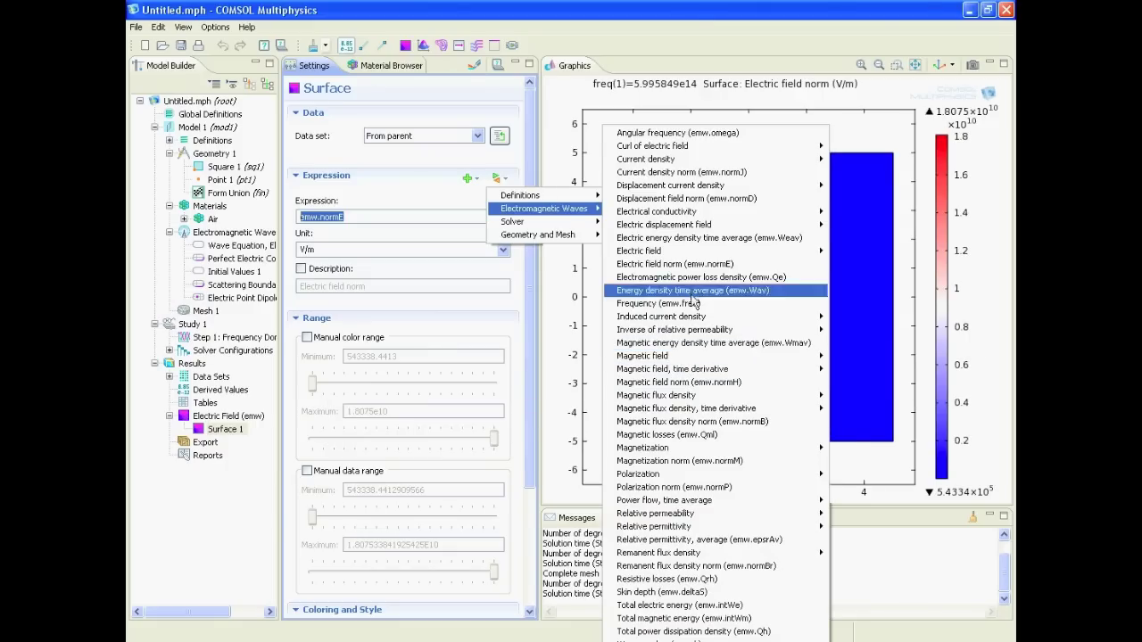
mouse_move(692, 257)
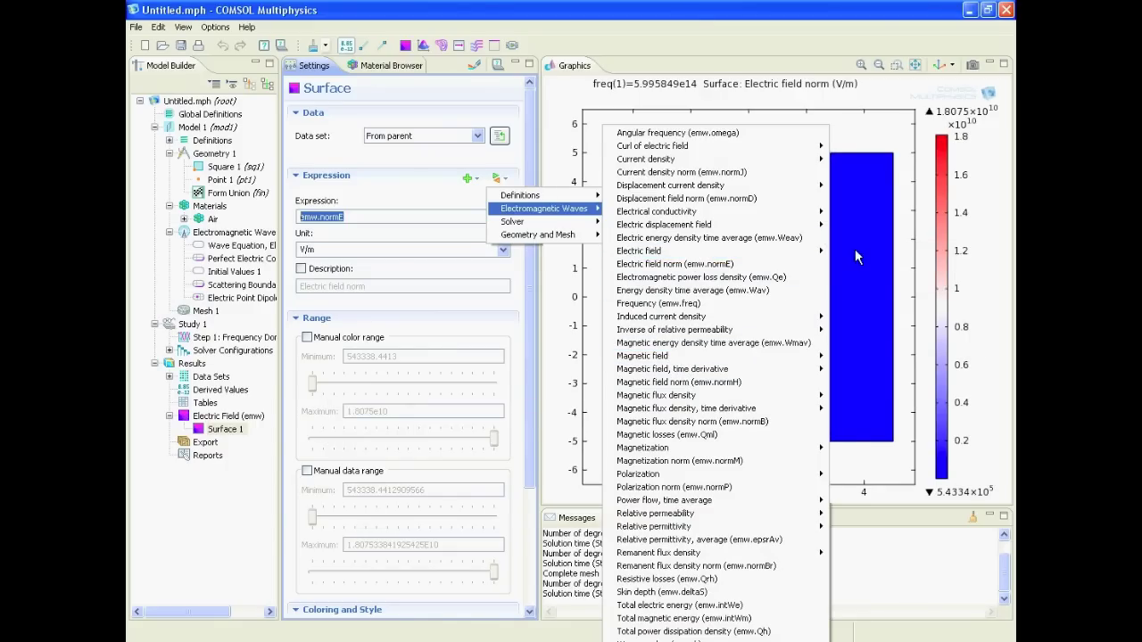
left_click(848, 253)
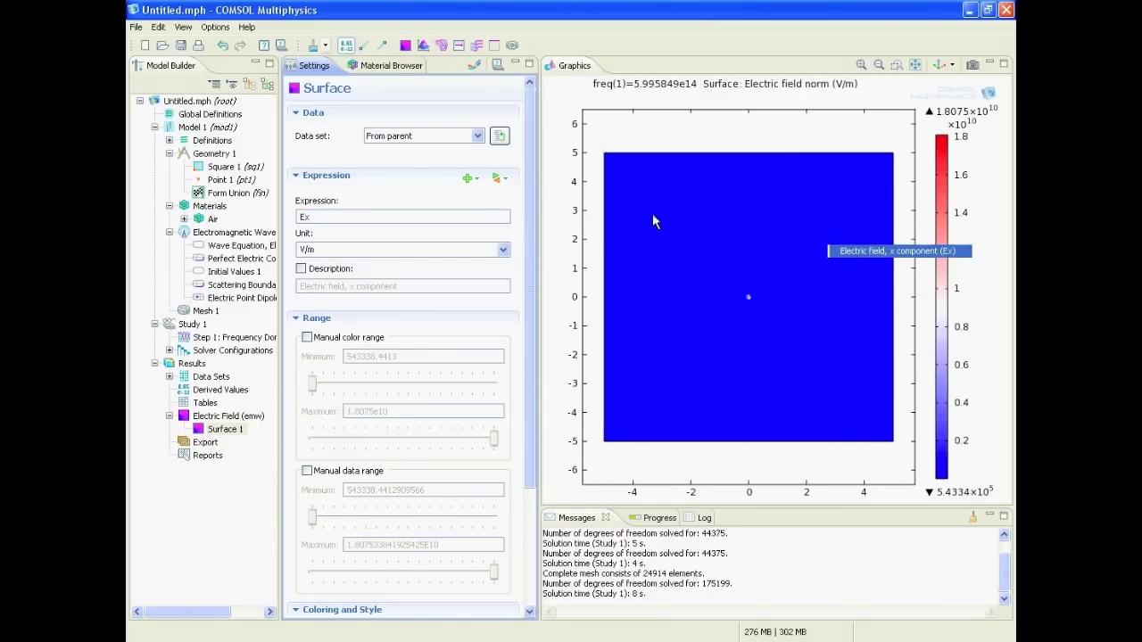
left_click(474, 65)
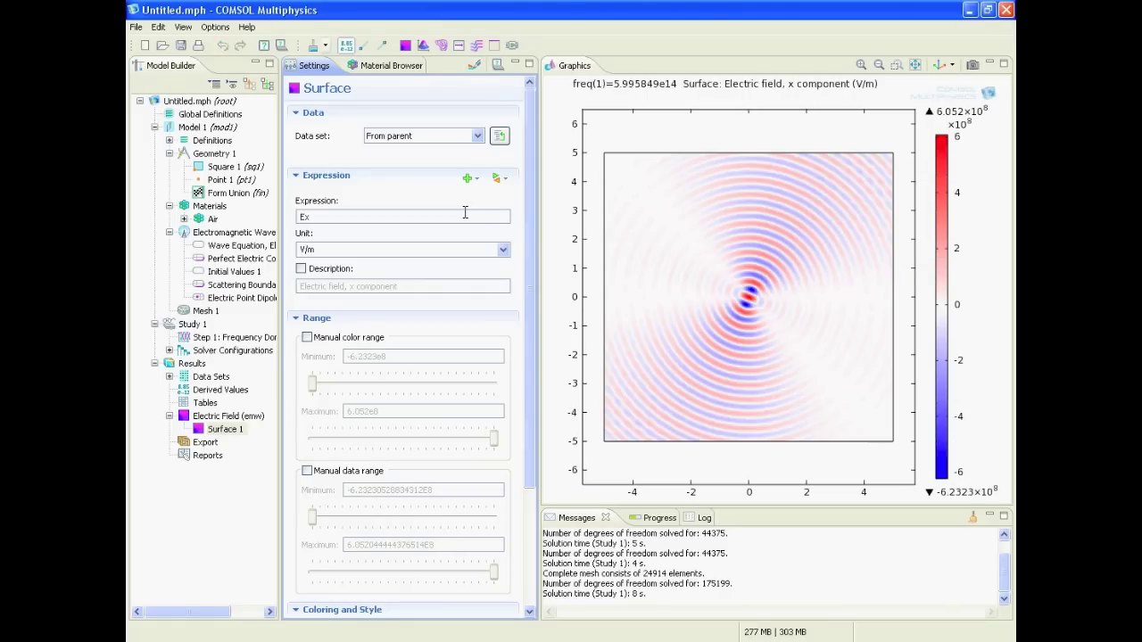
Extend the expression to sqrt(Ex^2+Ey^2), replot, then copy the power-flow expression in Notepad.
left_click(472, 66)
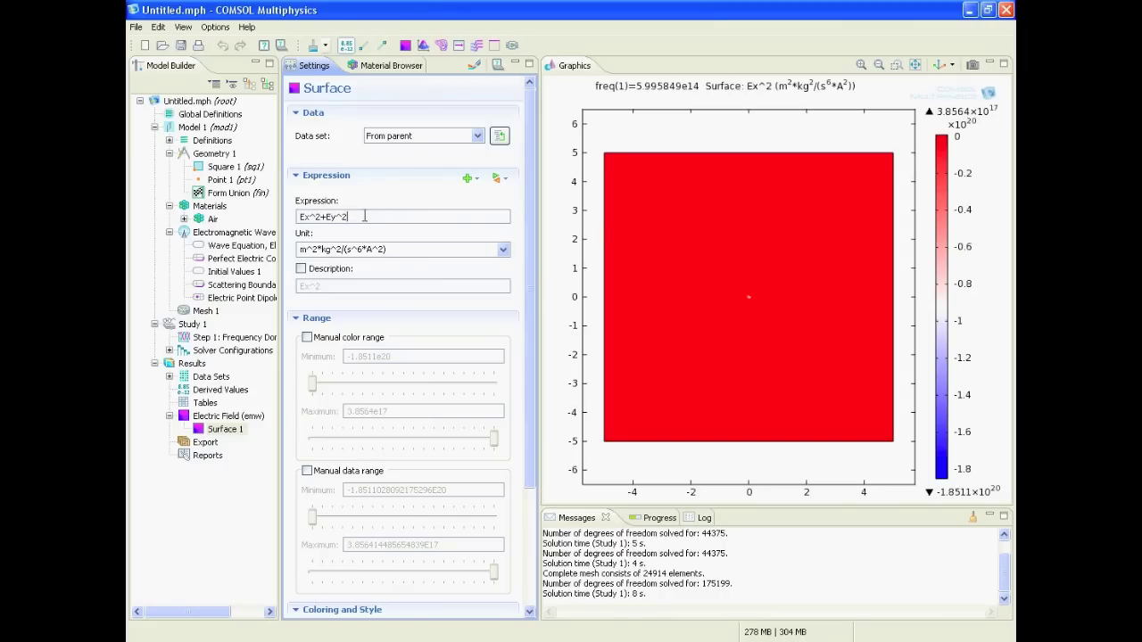
left_click(474, 66)
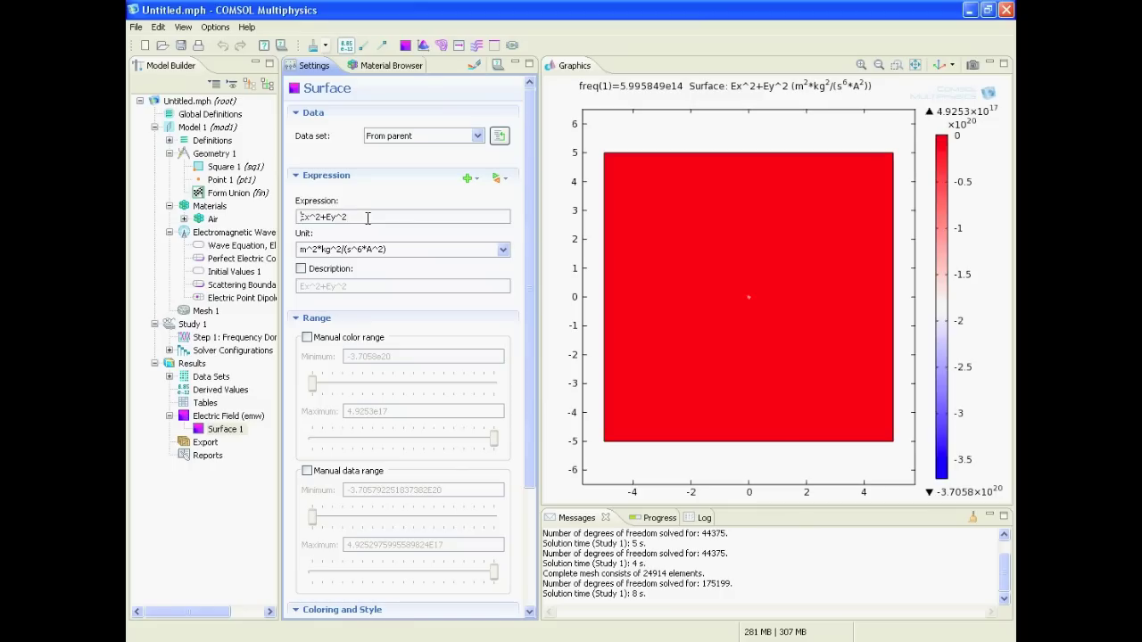
type("sqrt(")
key("Return")
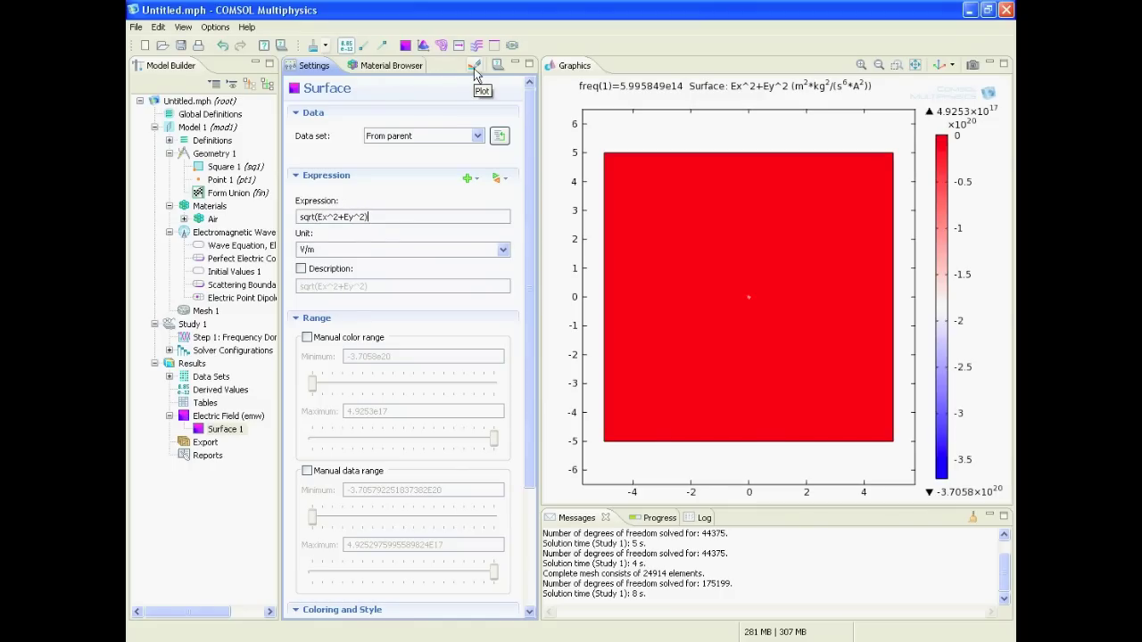
left_click(474, 68)
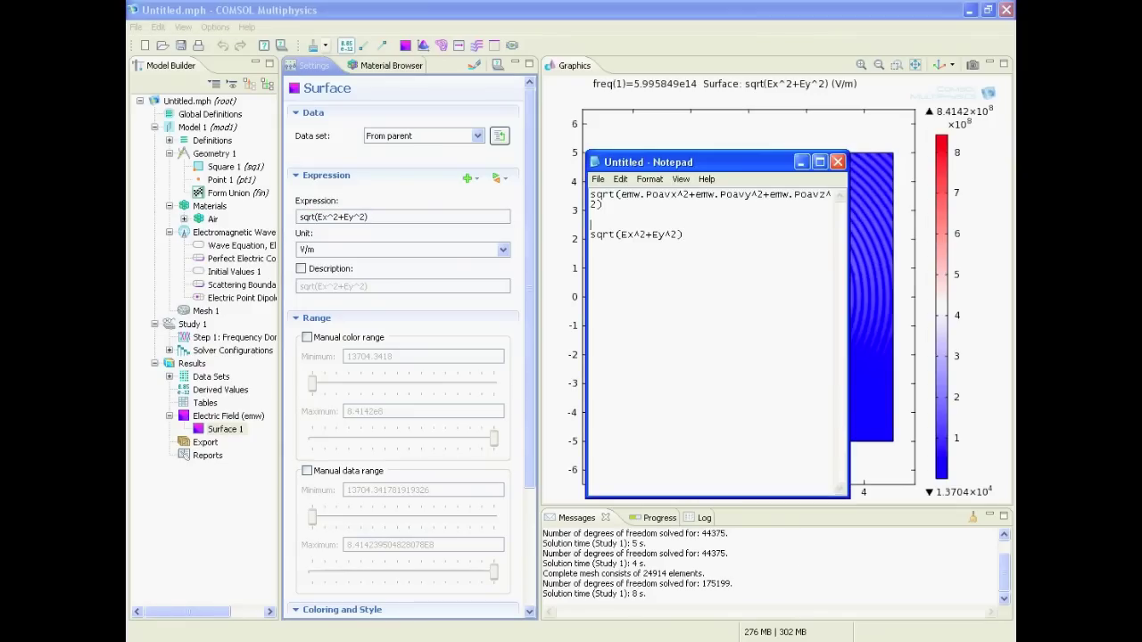
key("ctrl+Home")
key("shift+Down")
Replace the surface expression with sqrt(emw.Poavx^2+emw.Poavy^2+emw.Poavz^2) and replot.
key("shift+End")
key("ctrl+c")
key("alt+Tab")
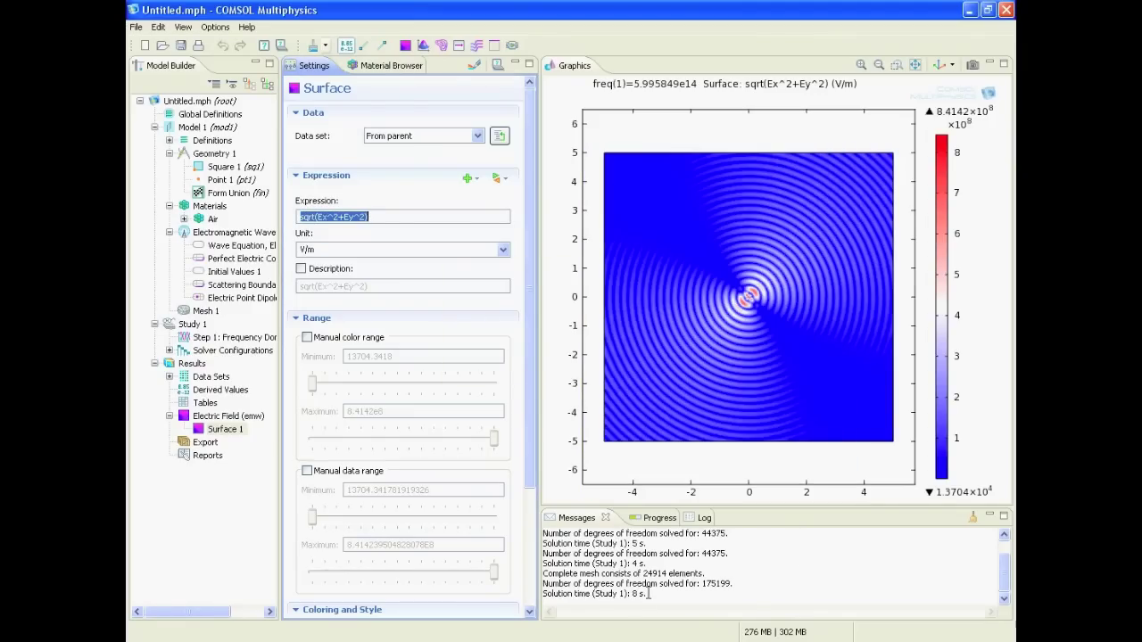
key("ctrl+v")
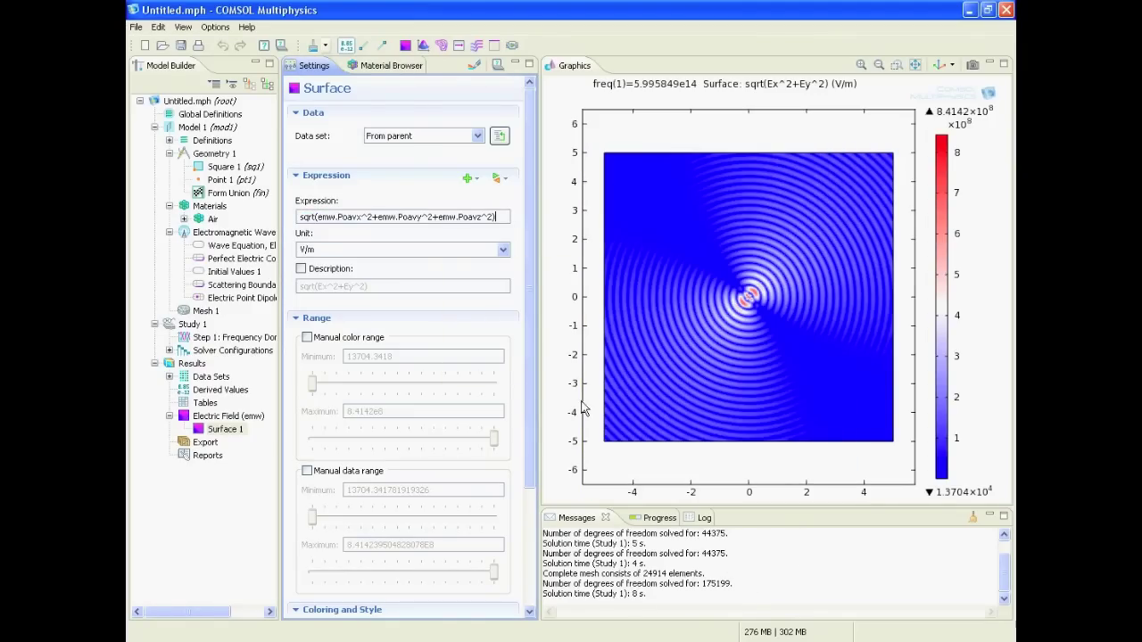
left_click(504, 182)
mouse_move(531, 234)
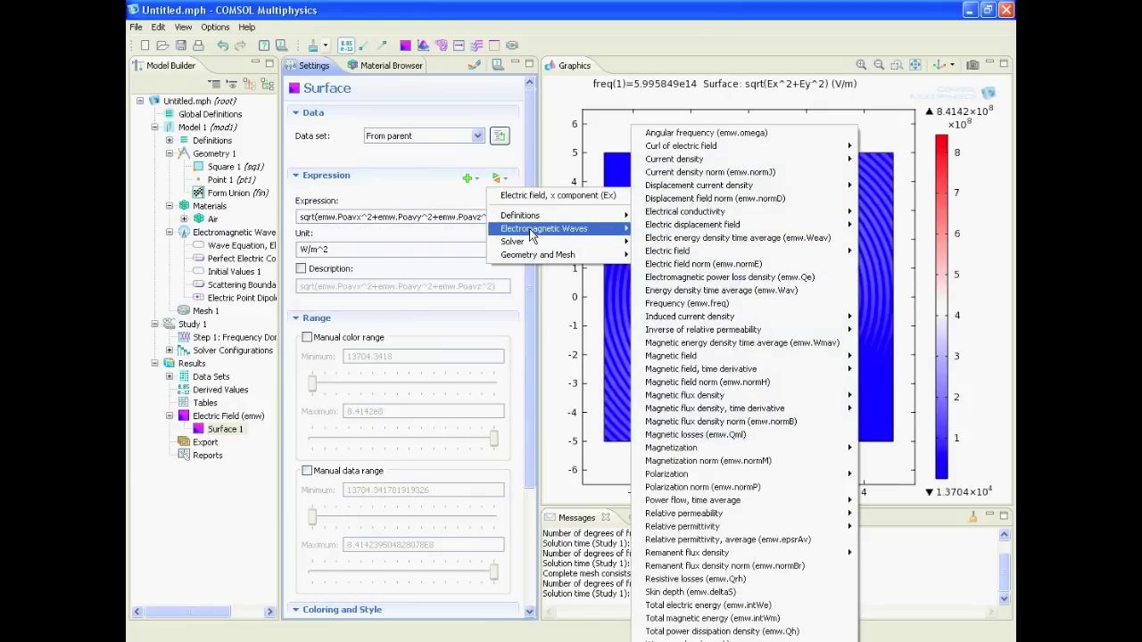
left_click(332, 222)
double_click(323, 218)
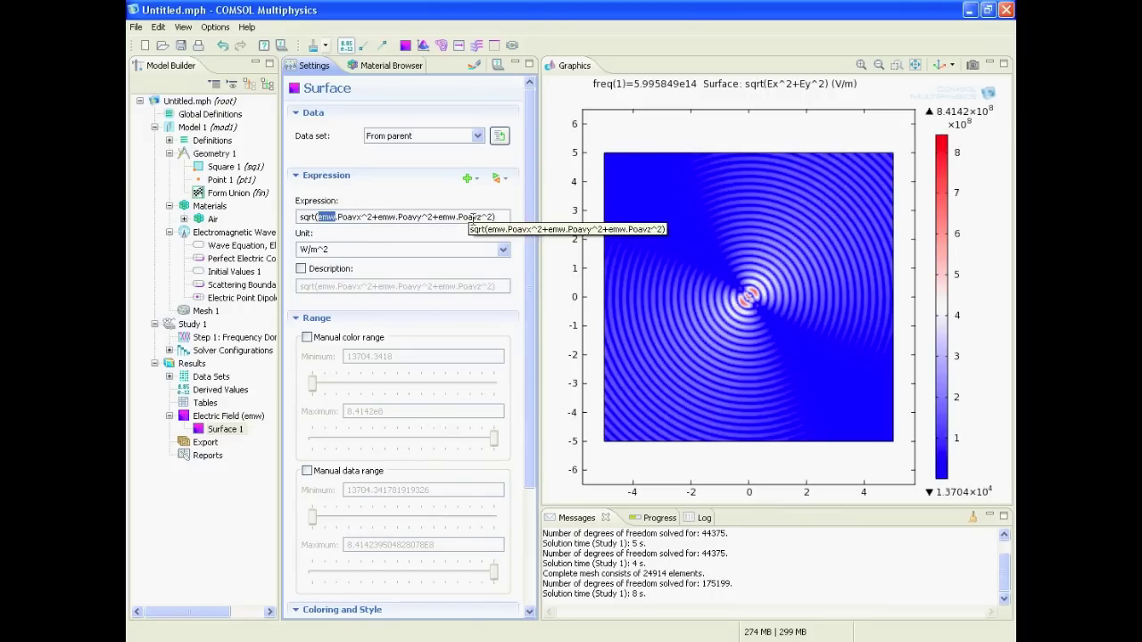
left_click(474, 69)
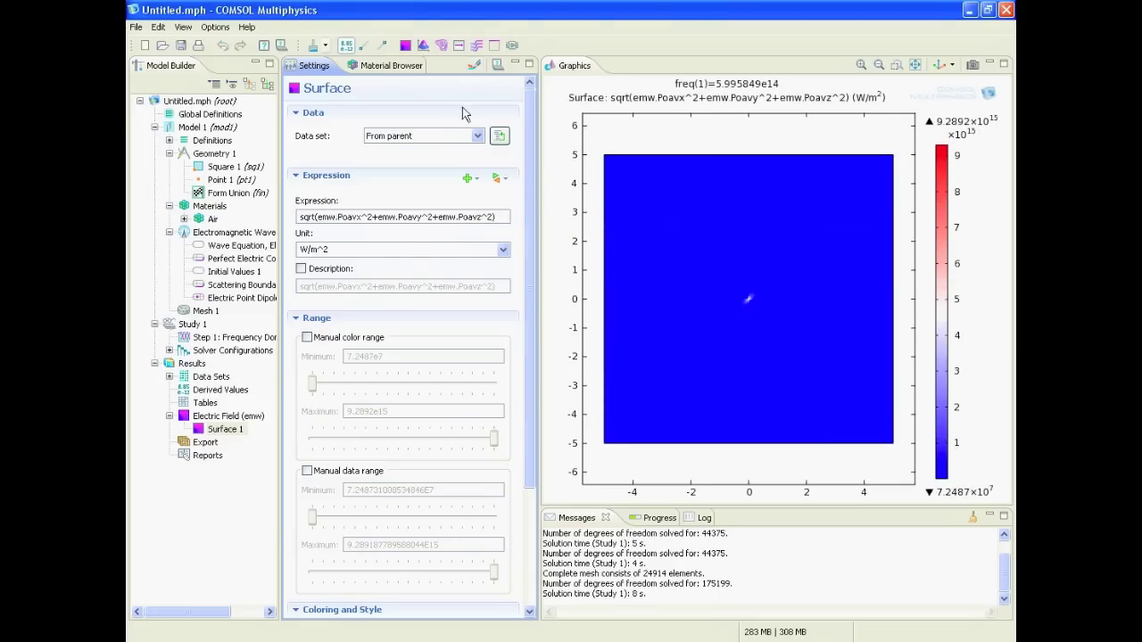
Set a manual colour range from 0 to 2e14.
left_click(338, 340)
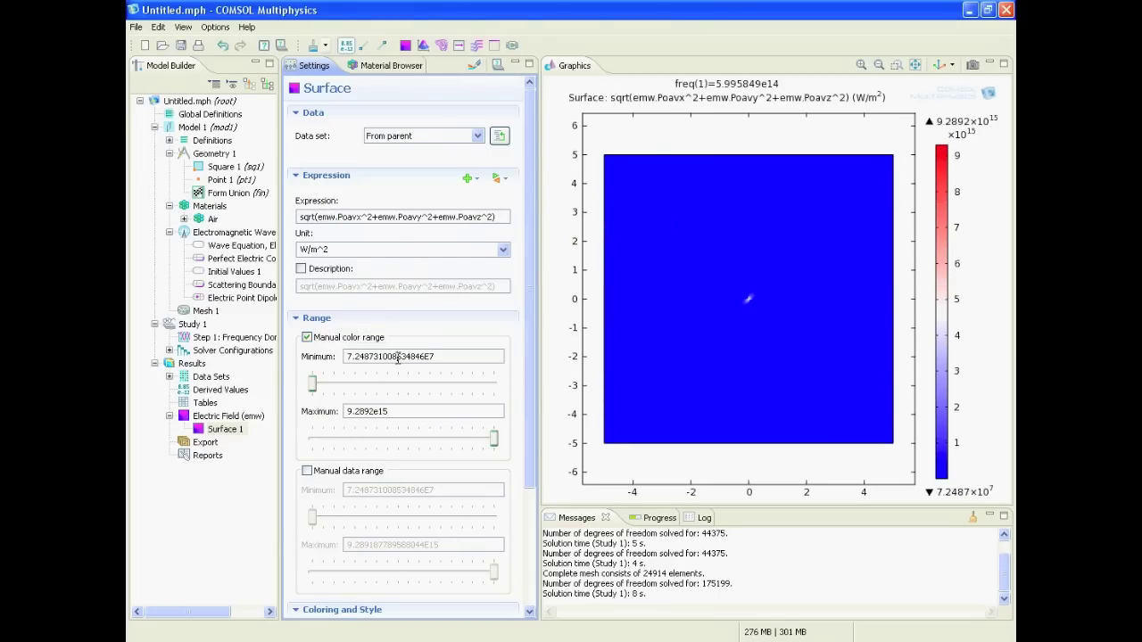
double_click(398, 358)
type("0")
key("Tab")
type("2")
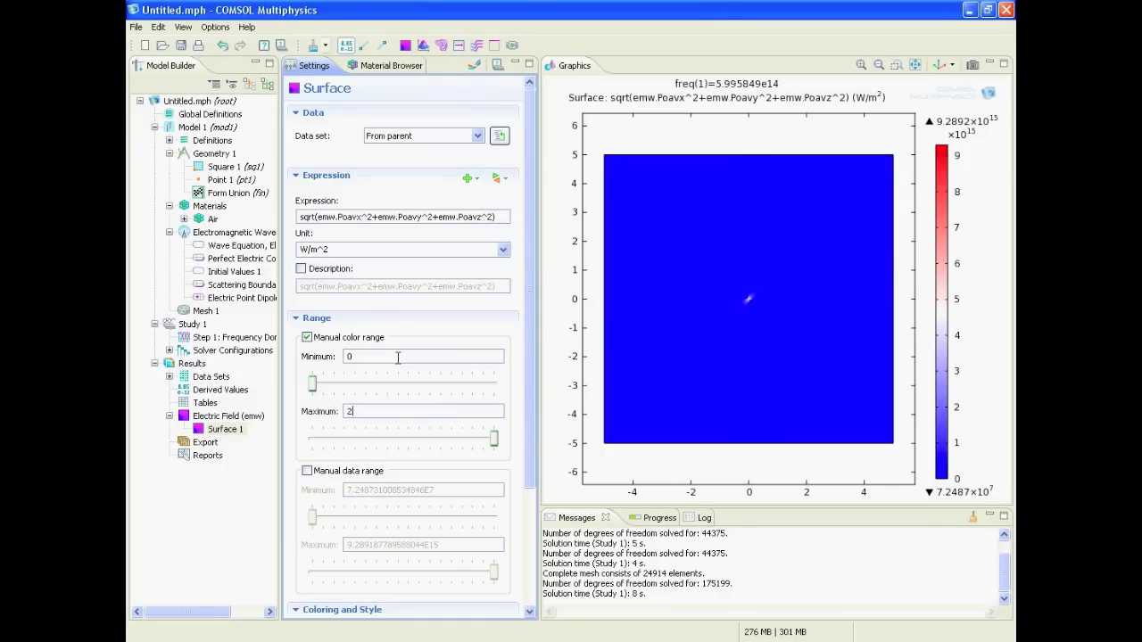
type("e14")
left_click(377, 360)
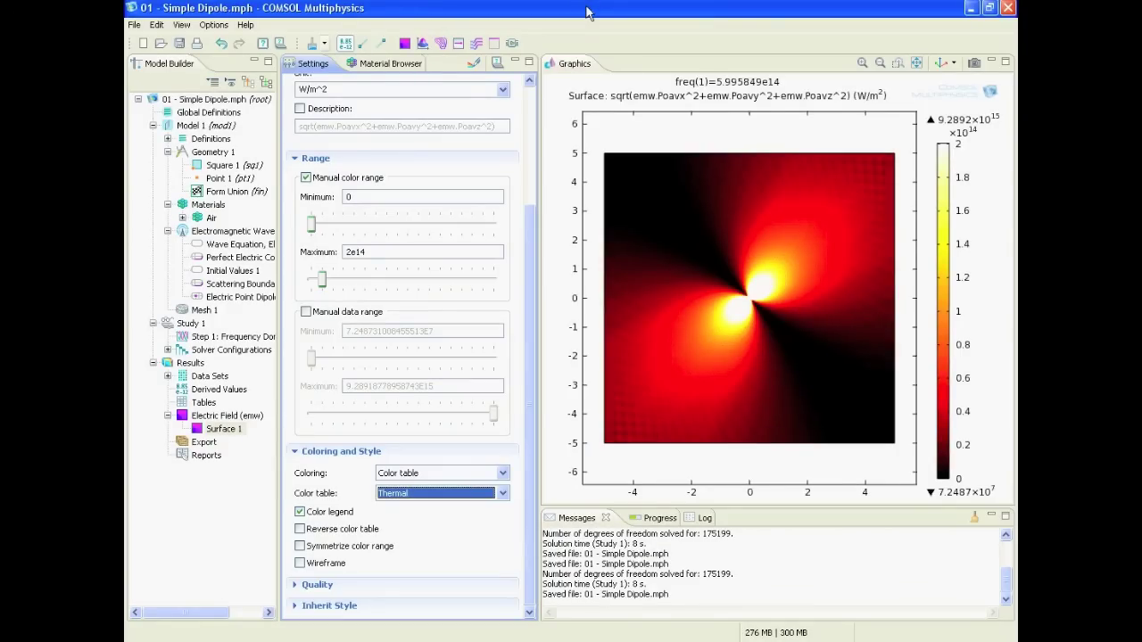
Redraw the emitted-power surface plot with the Thermal colour table.
left_click(530, 118)
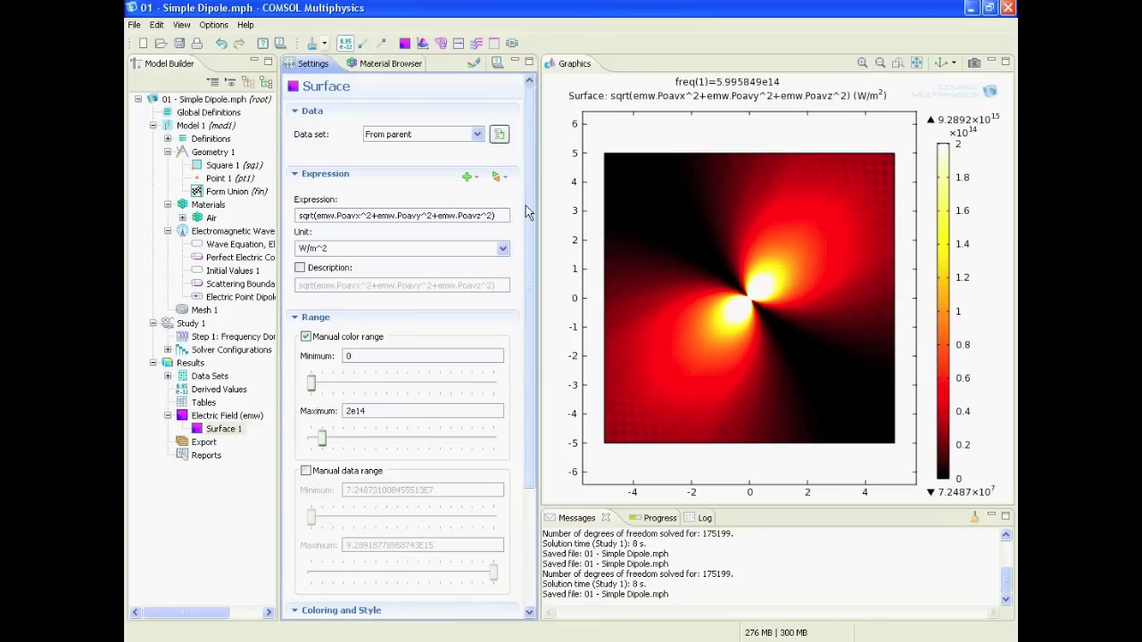